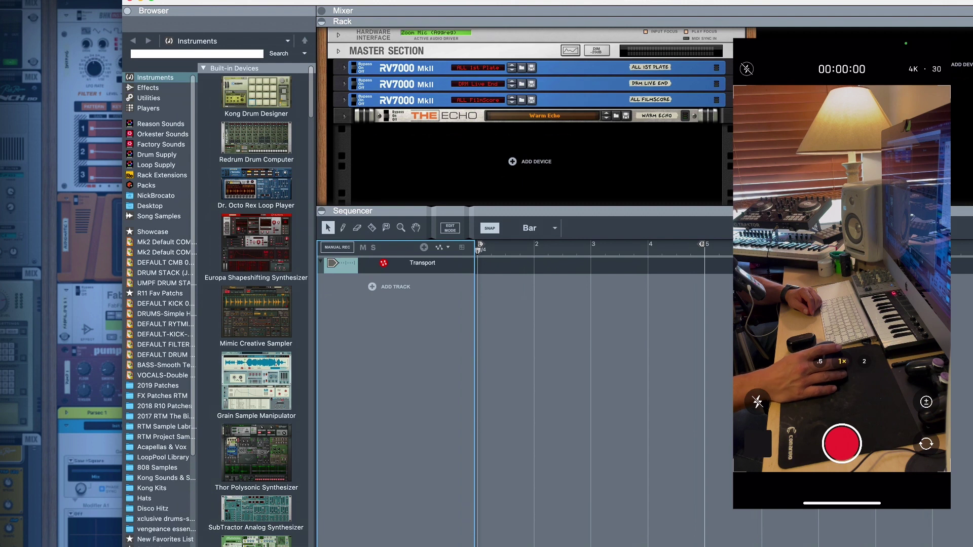
- Enlarge the rack area and create an empty Combinator in the rack below The Echo
{"action": "left_click", "coordinate": [130, 0]}
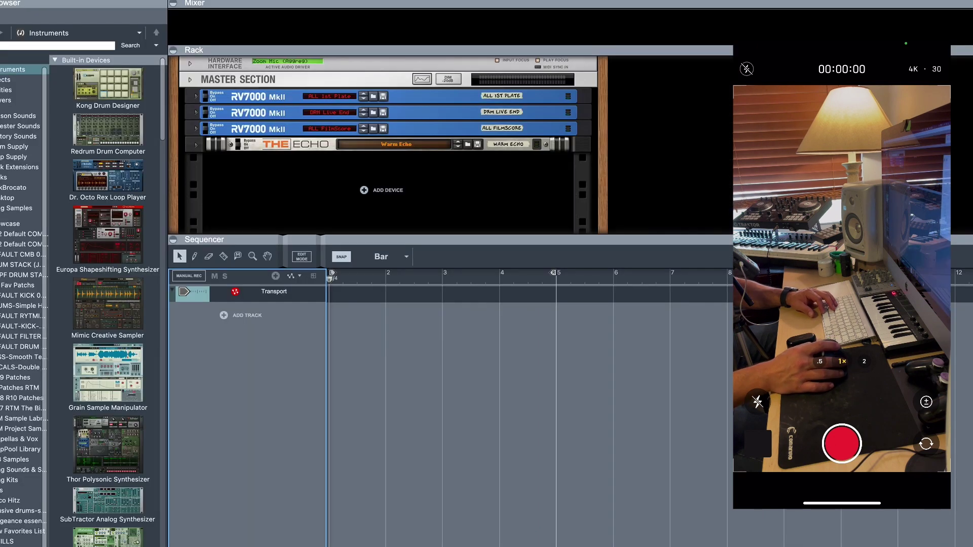
{"action": "left_click_drag", "start_coordinate": [451, 239], "coordinate": [451, 483]}
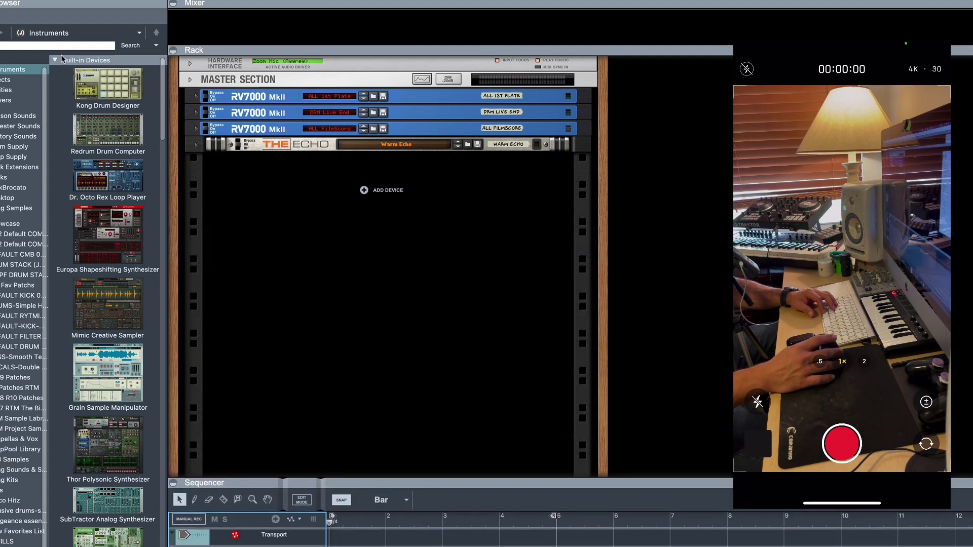
{"action": "right_click", "coordinate": [301, 217]}
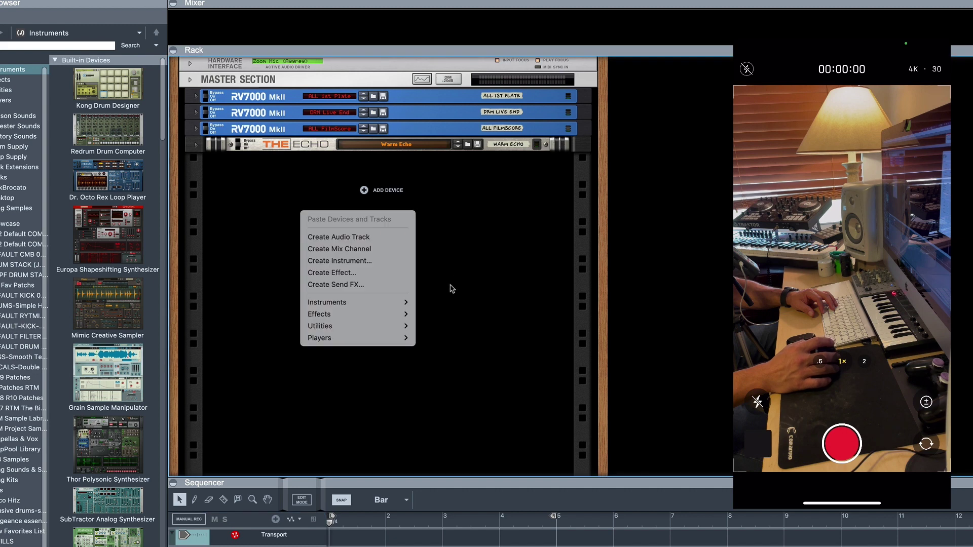
{"action": "mouse_move", "coordinate": [343, 330]}
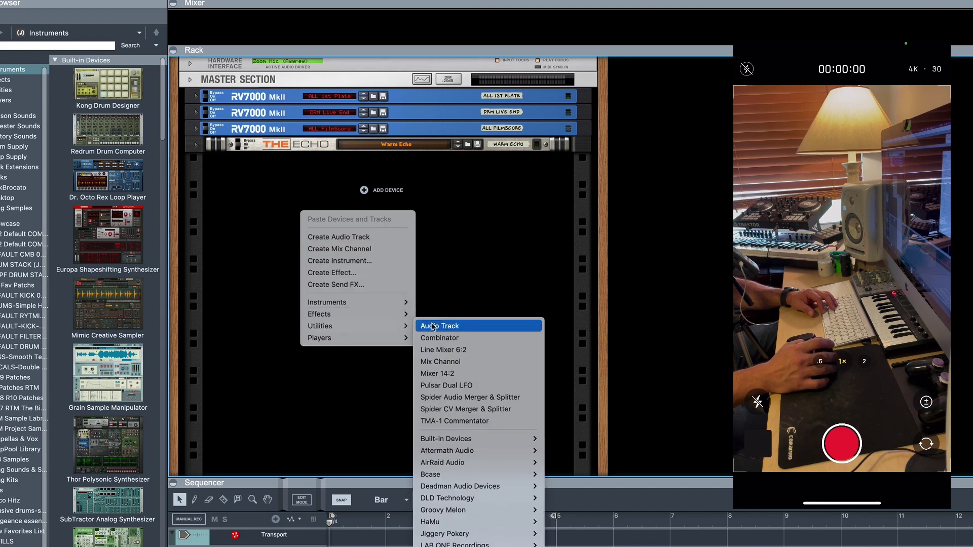
{"action": "left_click", "coordinate": [435, 338]}
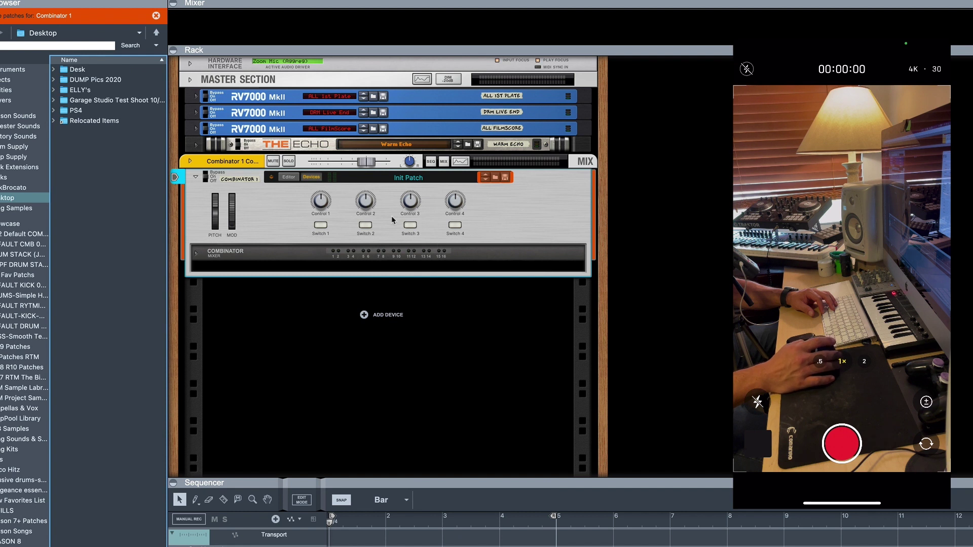
- Expand the Combinator's mixer section and turn the rack around to its rear side
{"action": "left_click", "coordinate": [195, 254]}
{"action": "left_click", "coordinate": [197, 255]}
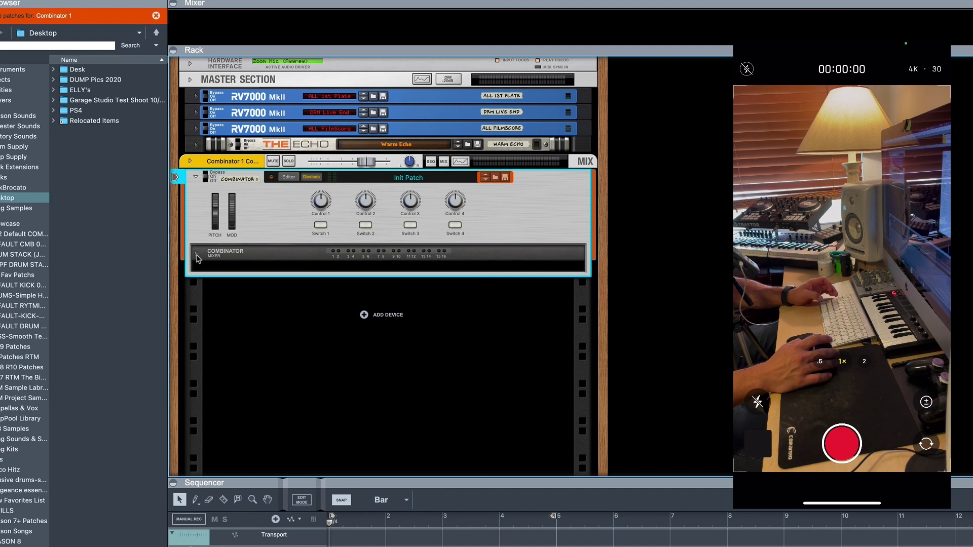
{"action": "left_click", "coordinate": [198, 256]}
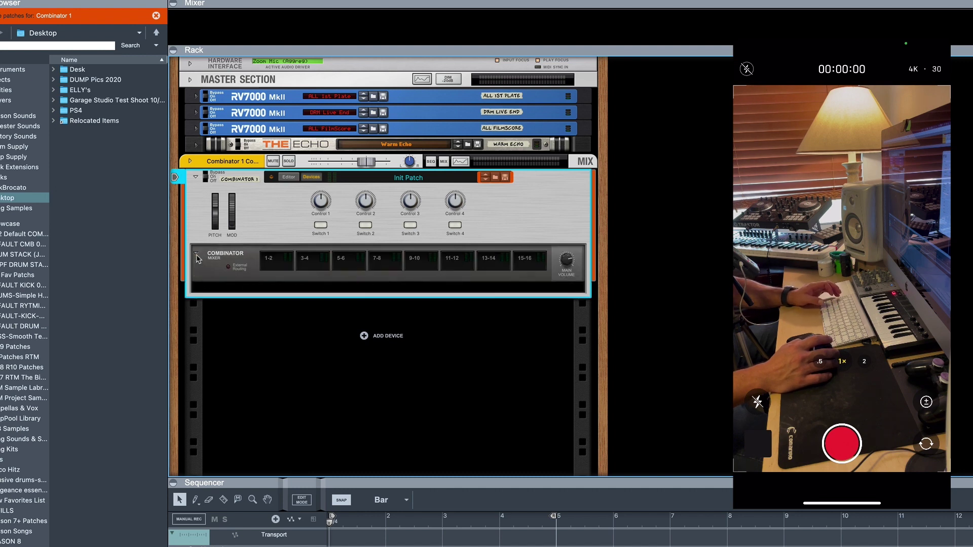
{"action": "key", "text": "Tab"}
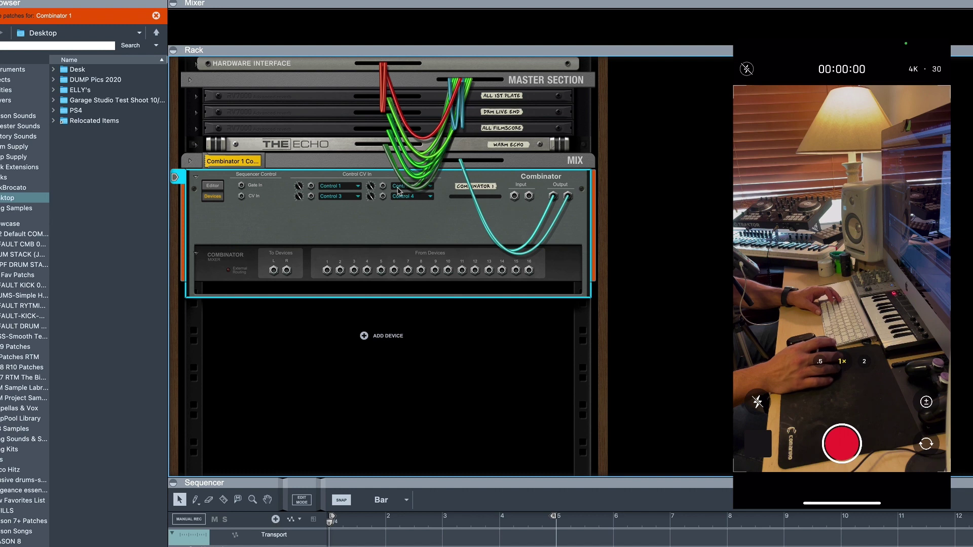
- Show the Combinator's Editor, turn the rack back to its front, and enter the Configure view
{"action": "left_click", "coordinate": [212, 185]}
{"action": "key", "text": "Tab"}
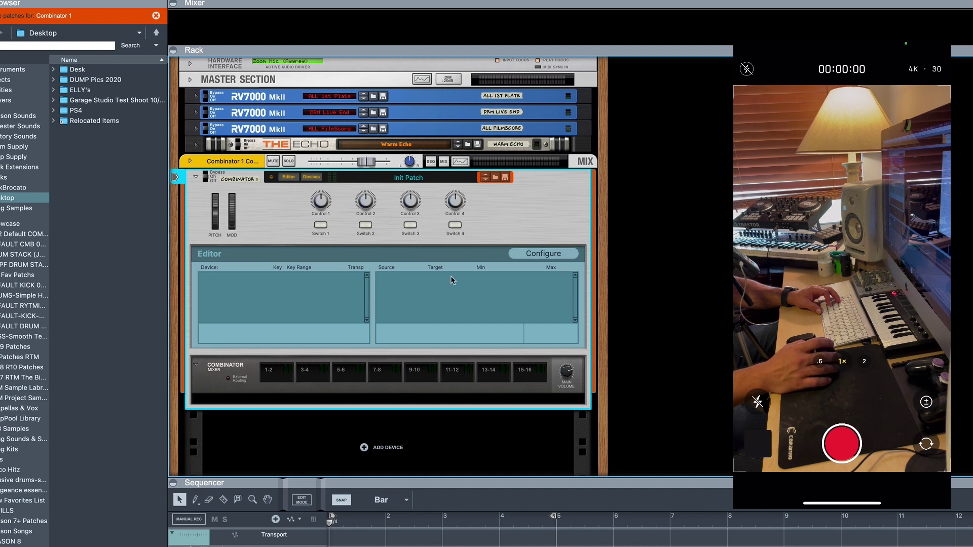
{"action": "left_click", "coordinate": [531, 255]}
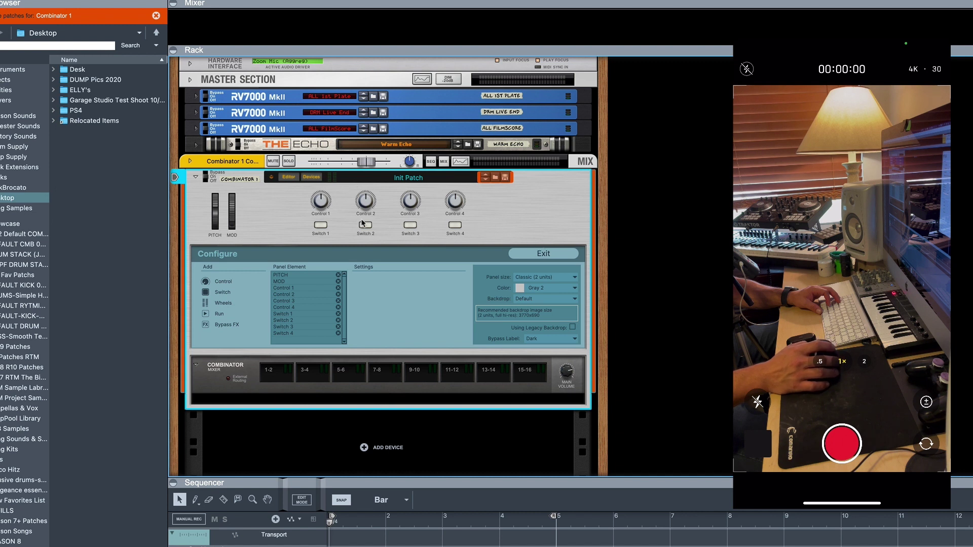
- Space out the Combinator panel: move Control 1 with Switch 1 toward the wheels, Control 4 with Switch 4 outward, and nudge the MOD wheel toward PITCH
{"action": "left_click_drag", "start_coordinate": [321, 204], "coordinate": [299, 204]}
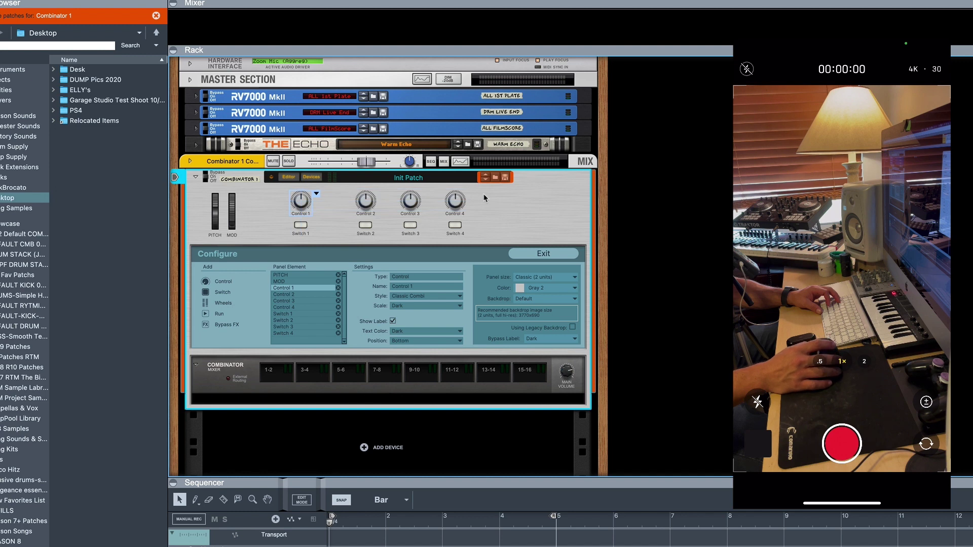
{"action": "left_click_drag", "start_coordinate": [485, 197], "coordinate": [441, 240]}
{"action": "left_click_drag", "start_coordinate": [454, 205], "coordinate": [532, 203]}
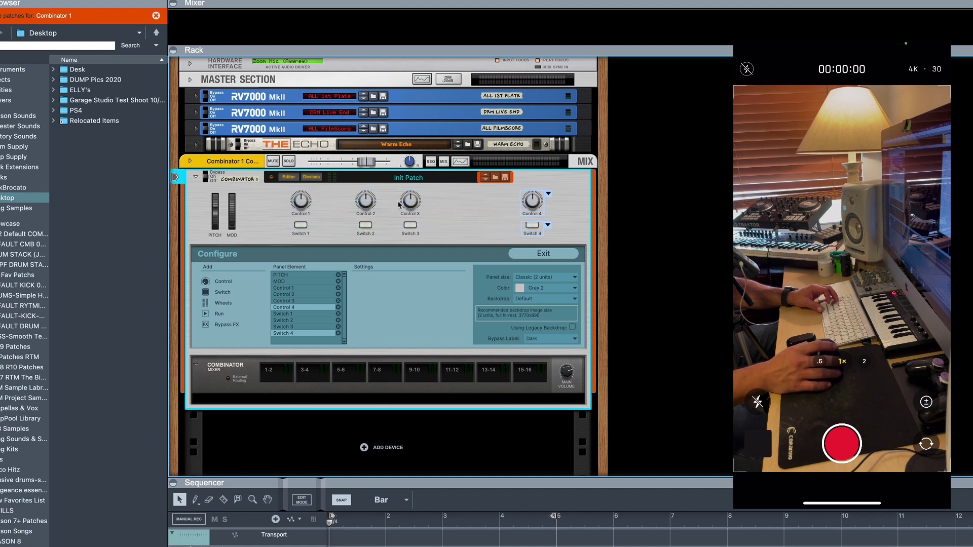
{"action": "left_click", "coordinate": [241, 221]}
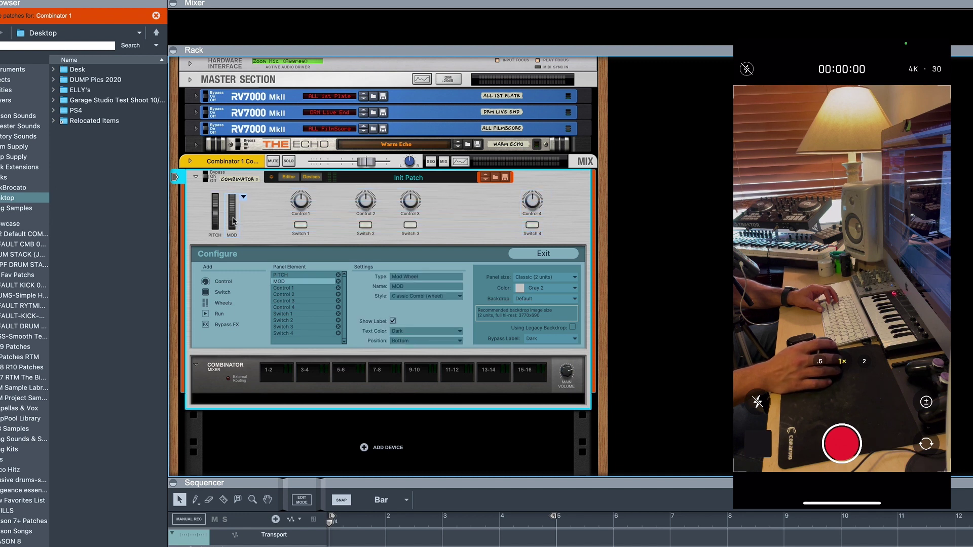
{"action": "mouse_move", "coordinate": [233, 222]}
{"action": "left_mouse_down"}
{"action": "mouse_move", "coordinate": [245, 222]}
{"action": "mouse_move", "coordinate": [230, 219]}
{"action": "left_mouse_up"}
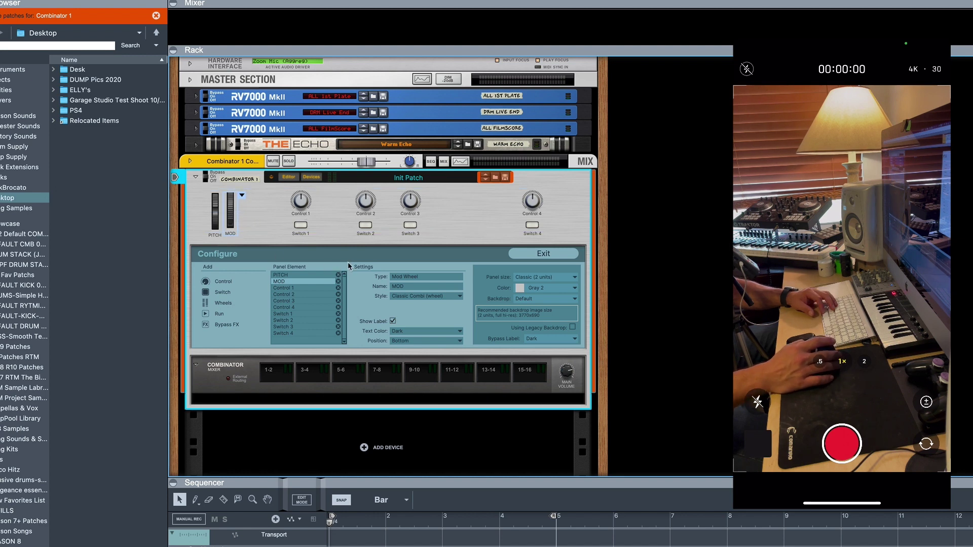
- Add a new control between the MOD wheel and Control 1 and set its style to Classic Combi (wheel)
{"action": "left_click", "coordinate": [215, 279]}
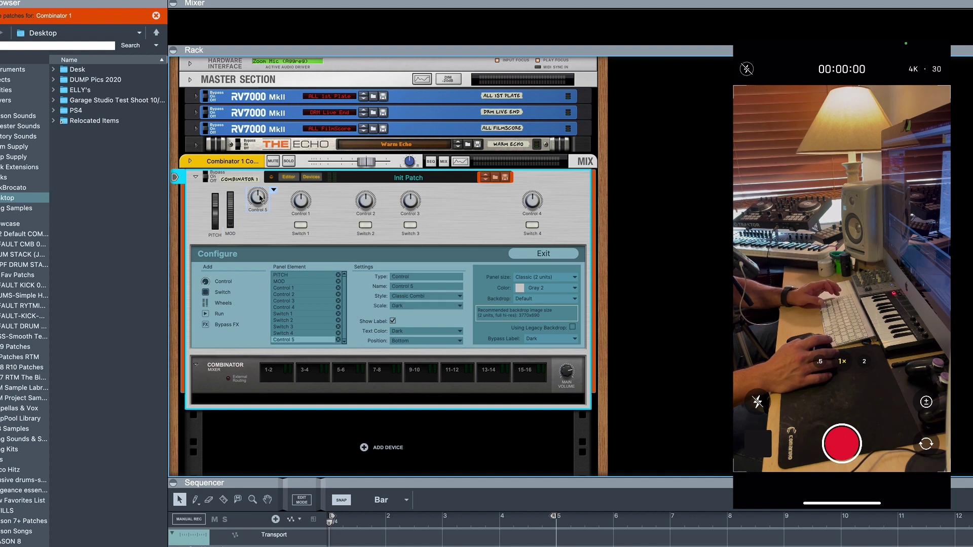
{"action": "left_click_drag", "start_coordinate": [260, 200], "coordinate": [259, 202]}
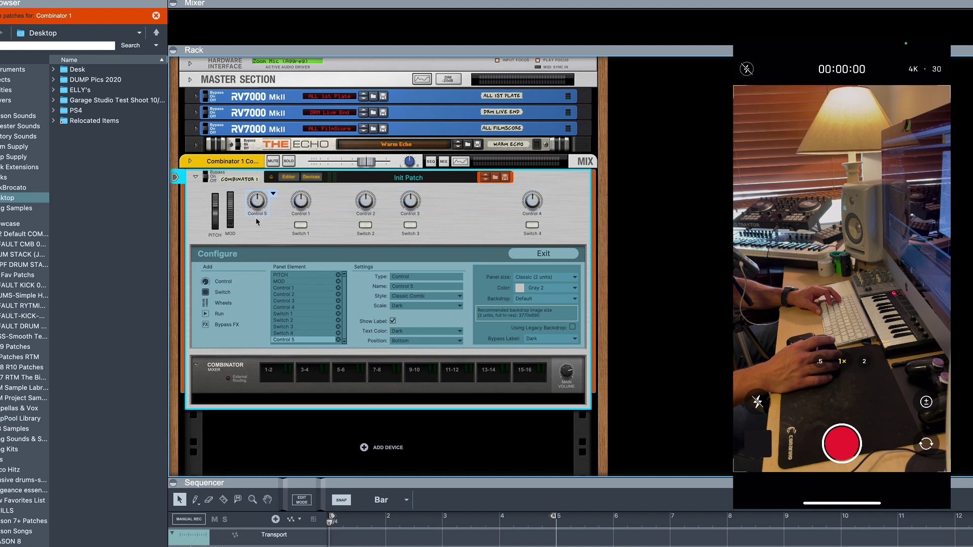
{"action": "left_click", "coordinate": [429, 298]}
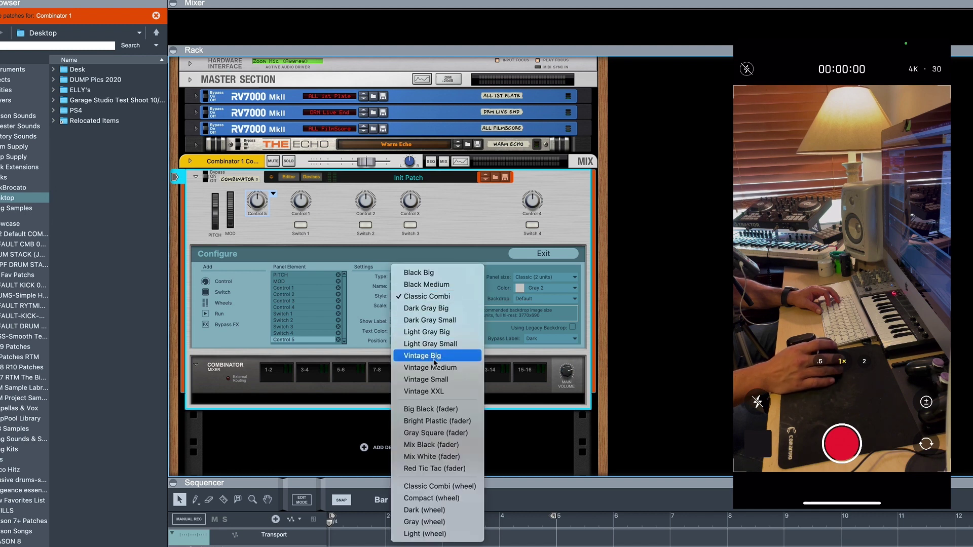
{"action": "left_click", "coordinate": [436, 499]}
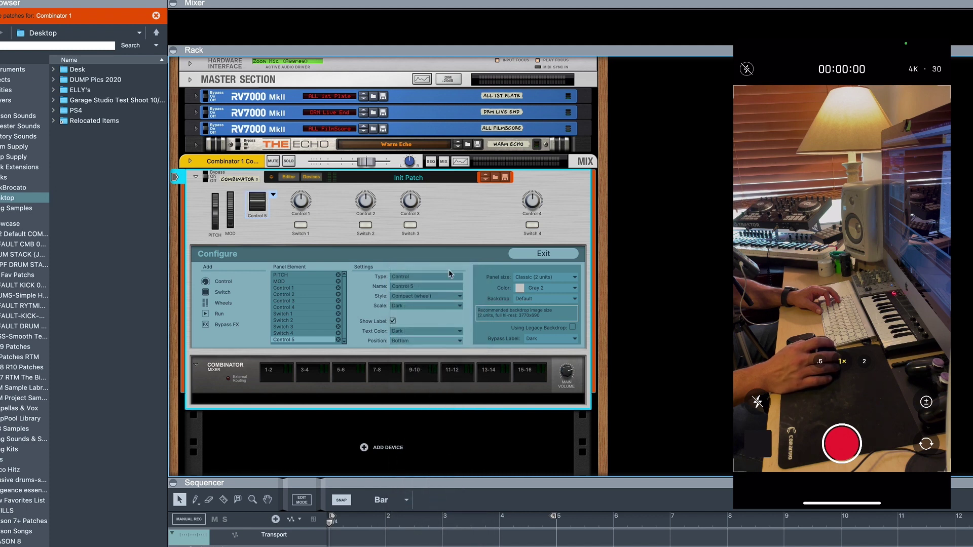
{"action": "left_click", "coordinate": [433, 299]}
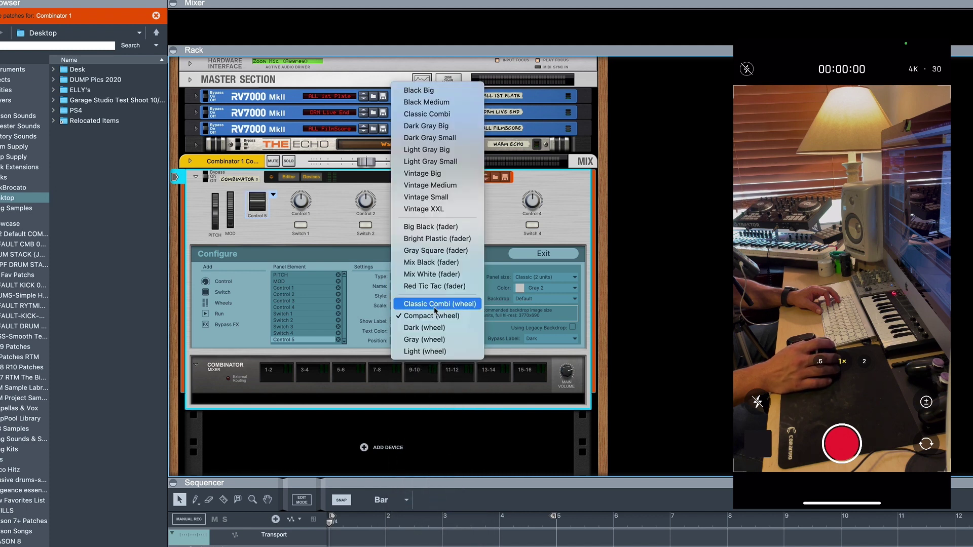
{"action": "left_click", "coordinate": [436, 304]}
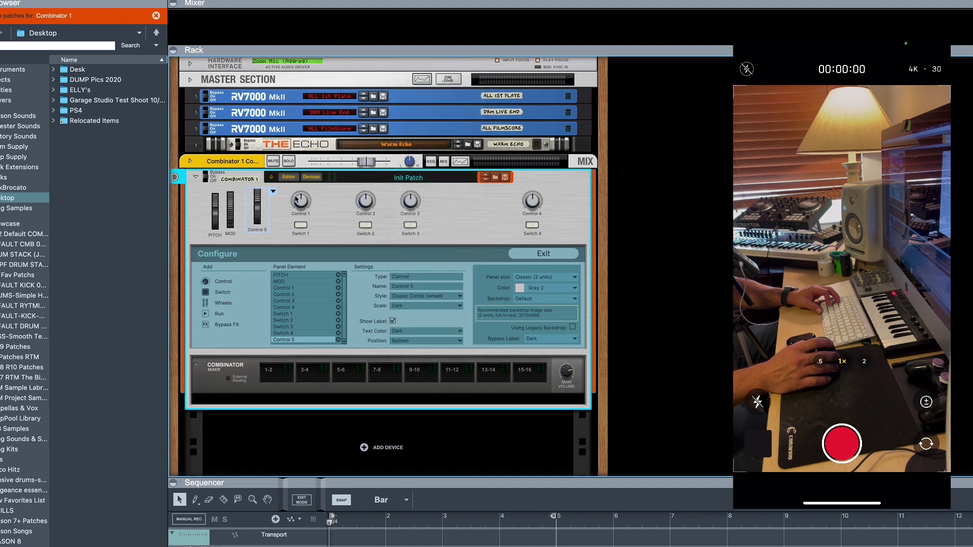
- Line up the new Control 5 wheel directly beside the MOD wheel, with even spacing from the PITCH wheel
{"action": "left_click_drag", "start_coordinate": [252, 208], "coordinate": [246, 219]}
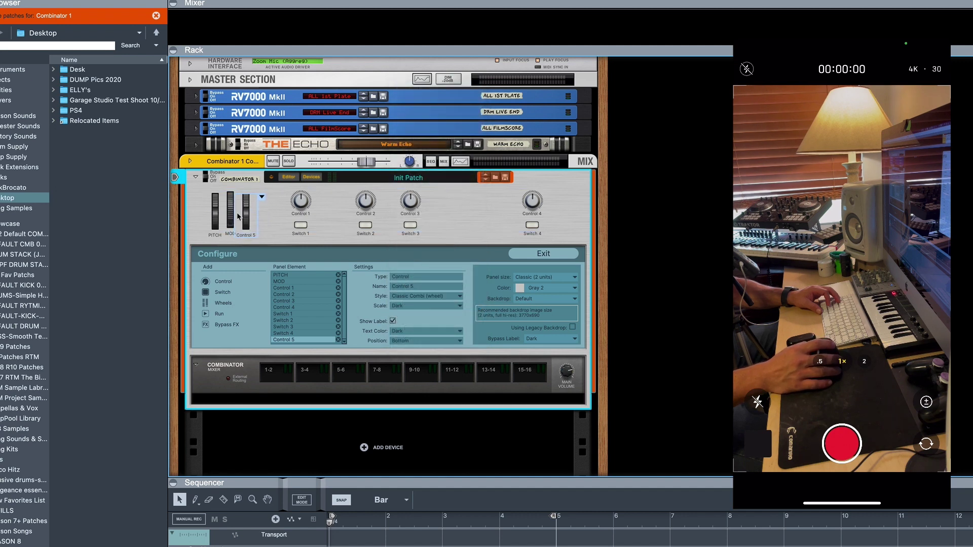
{"action": "left_click", "coordinate": [230, 215]}
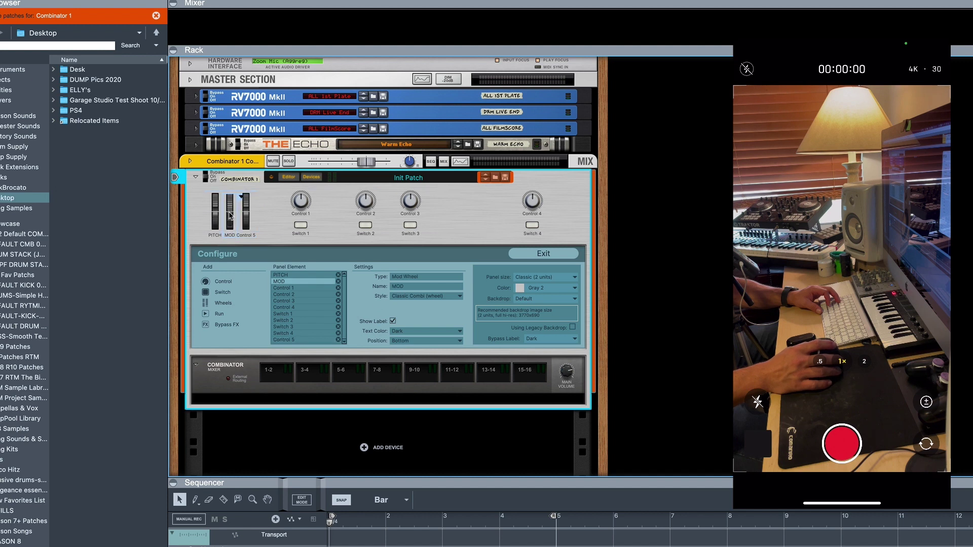
{"action": "left_click", "coordinate": [246, 219]}
{"action": "left_click_drag", "start_coordinate": [247, 219], "coordinate": [244, 211]}
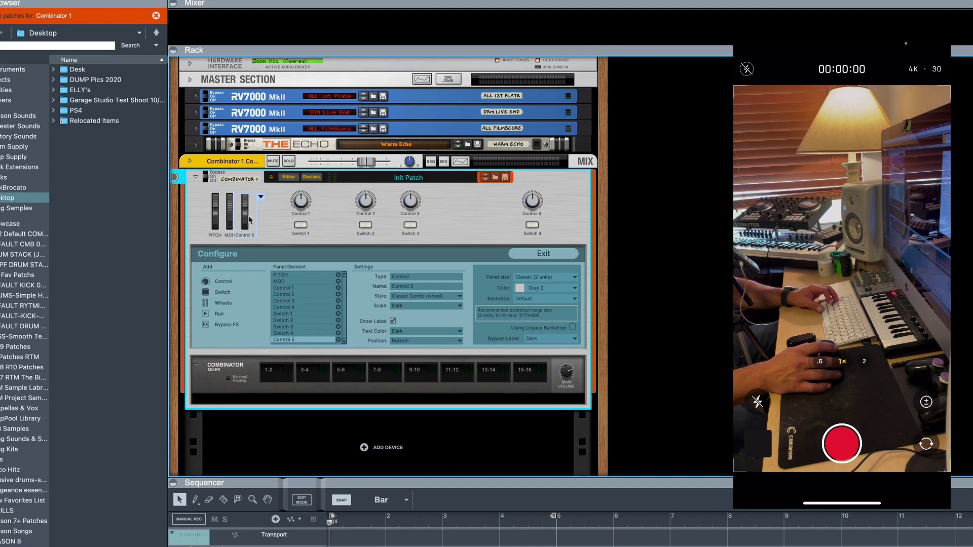
{"action": "left_click", "coordinate": [292, 213]}
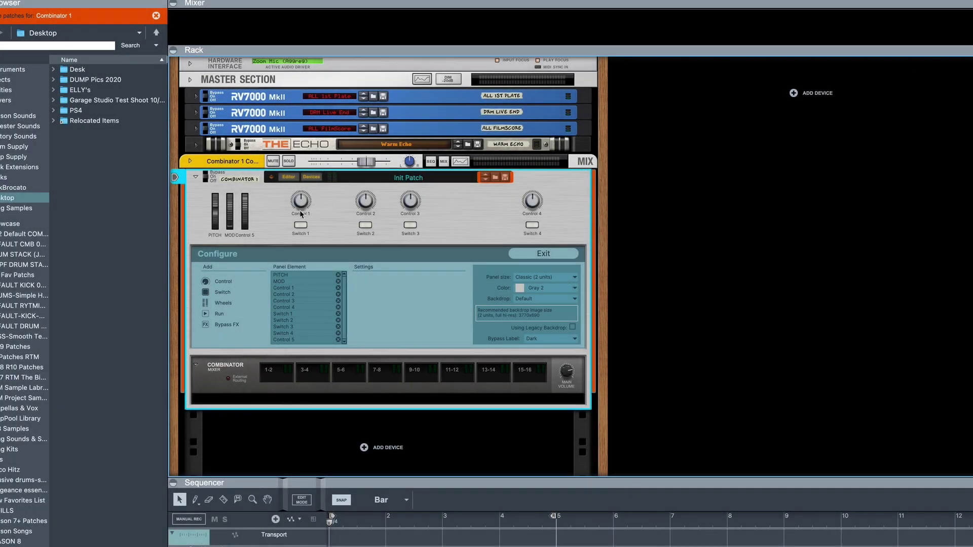
- Move Control 1 together with Switch 1 closer to Control 2 and clear the selection
{"action": "left_click_drag", "start_coordinate": [300, 214], "coordinate": [319, 205]}
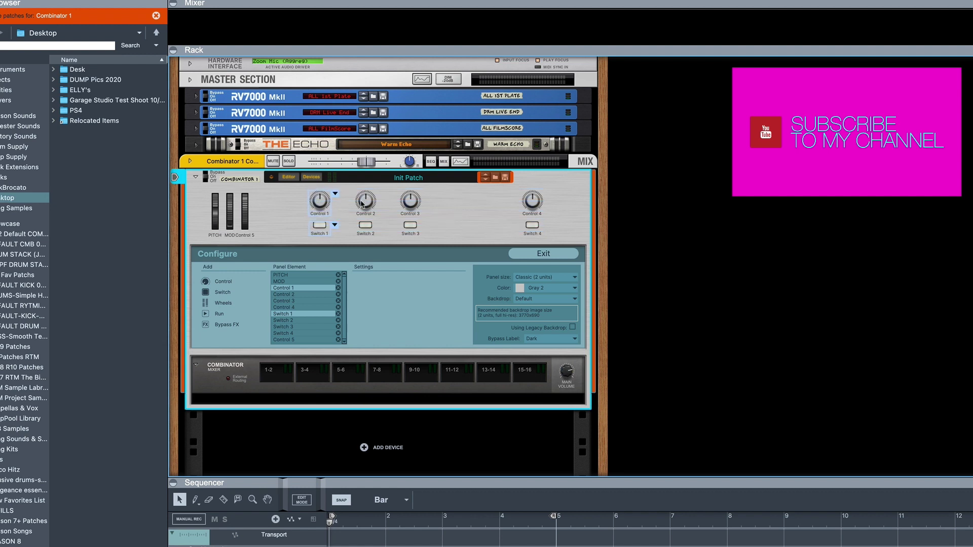
{"action": "left_click", "coordinate": [477, 208]}
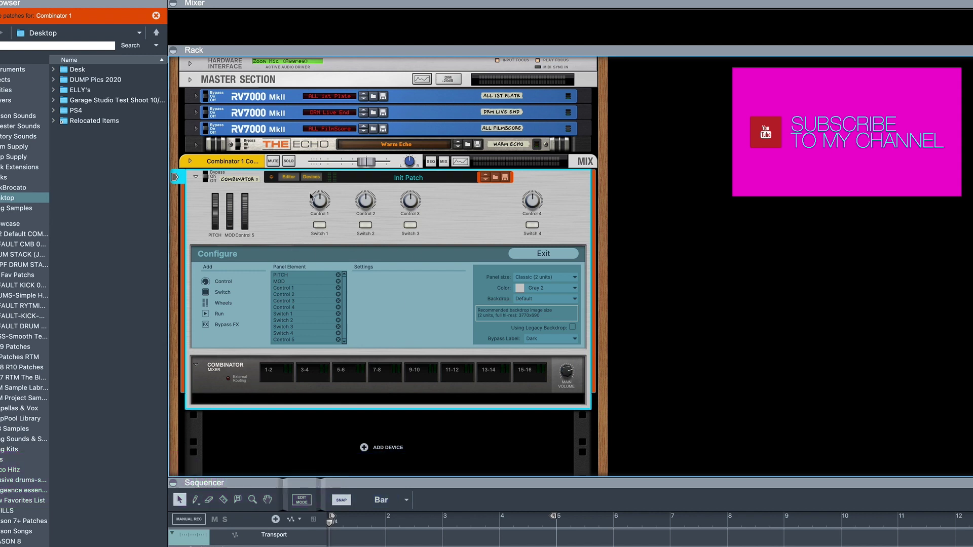
{"action": "left_click", "coordinate": [320, 203]}
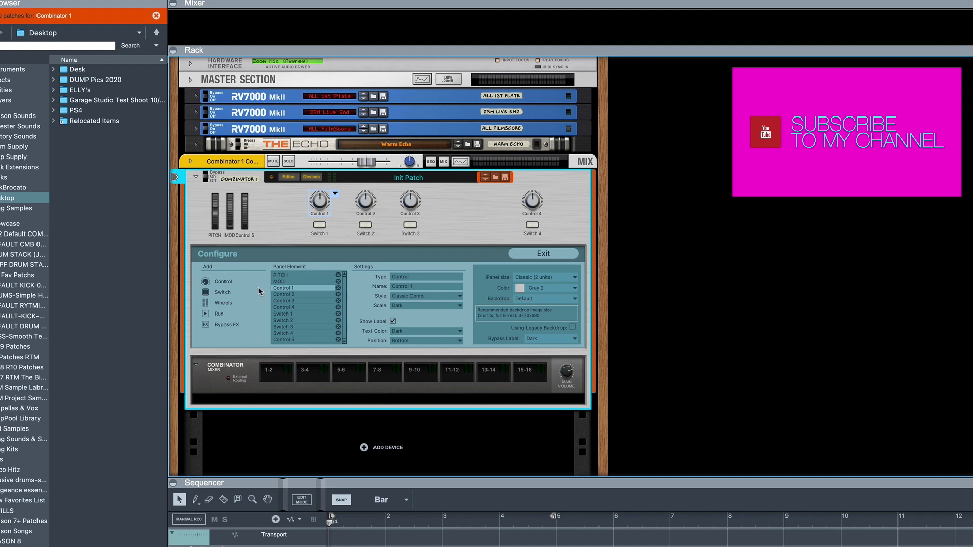
{"action": "left_click", "coordinate": [492, 219]}
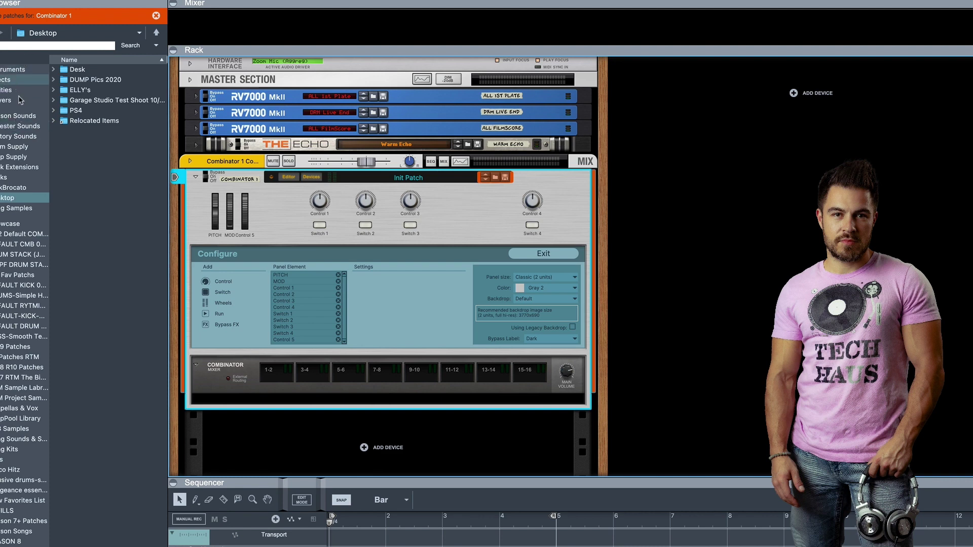
- Add an ECF-42 Envelope Controlled Filter inside the Combinator and turn the rack around to its cabling
{"action": "left_click", "coordinate": [15, 80]}
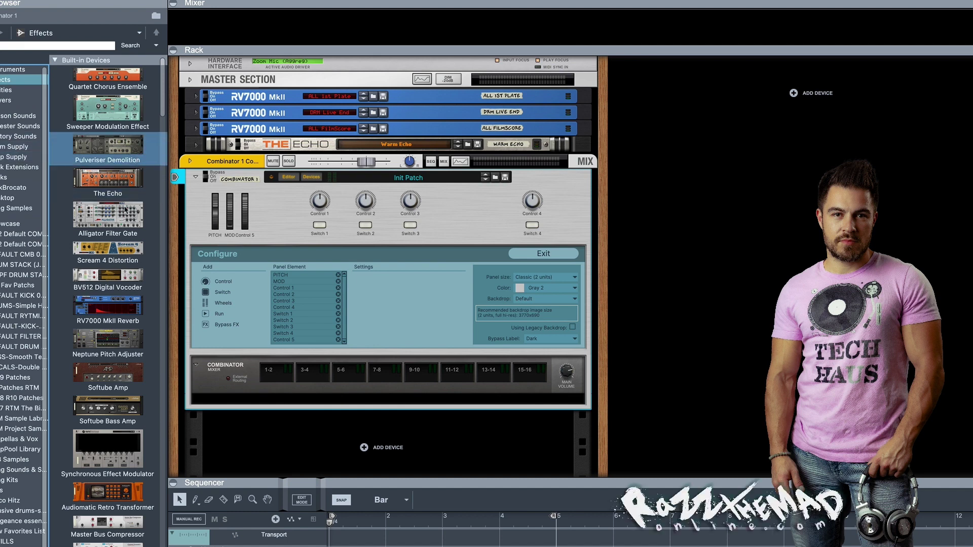
{"action": "scroll", "coordinate": [136, 373], "scroll_direction": "down", "scroll_amount": 12}
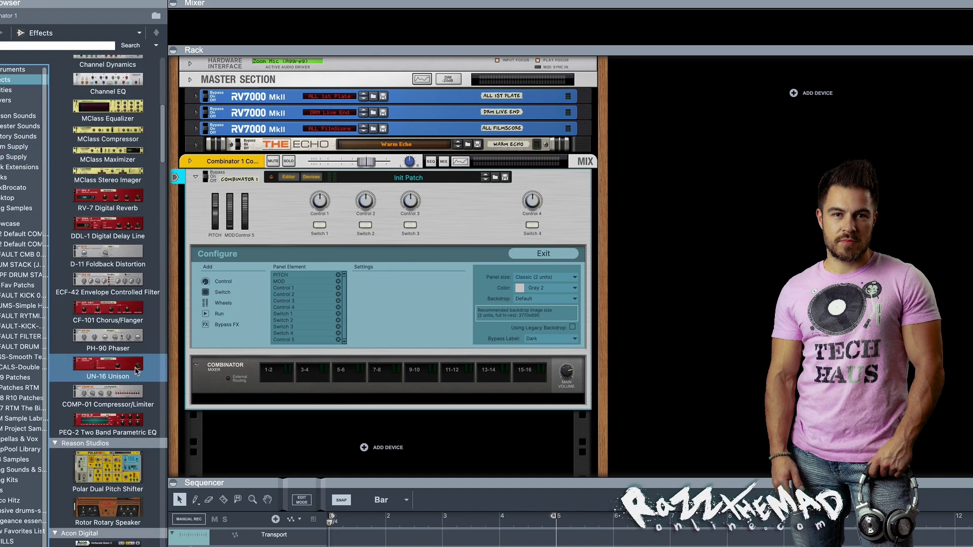
{"action": "scroll", "coordinate": [136, 373], "scroll_direction": "down", "scroll_amount": 5}
{"action": "scroll", "coordinate": [135, 372], "scroll_direction": "up", "scroll_amount": 5}
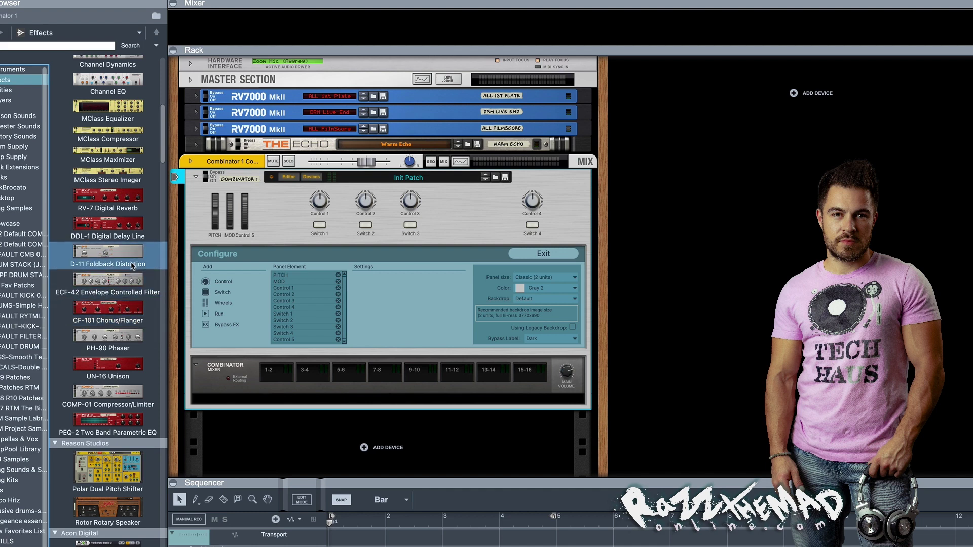
{"action": "left_click_drag", "start_coordinate": [104, 282], "coordinate": [234, 403]}
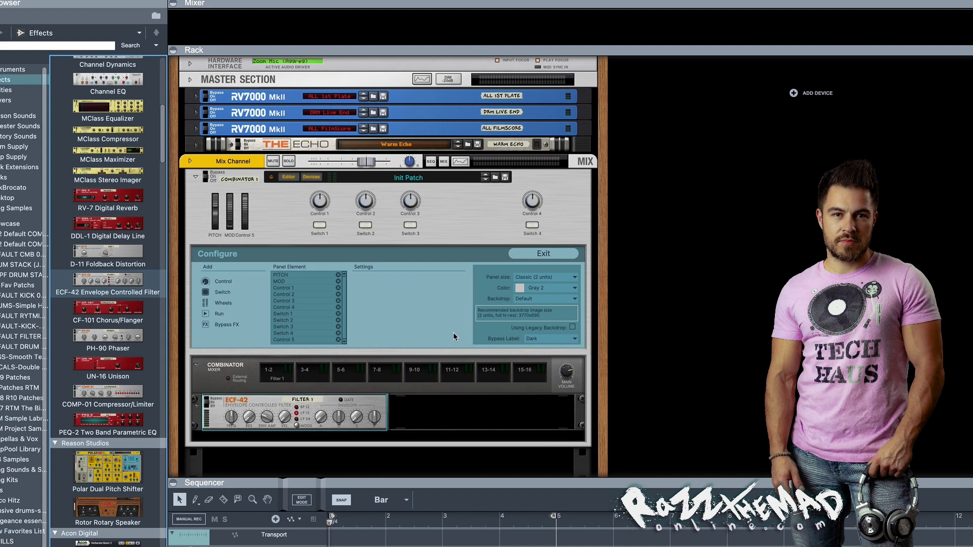
{"action": "key", "text": "Tab"}
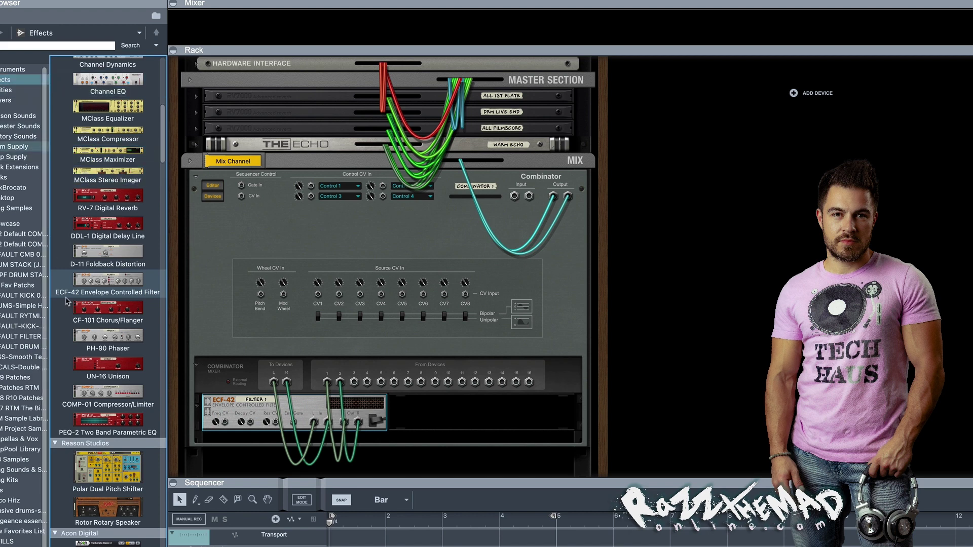
- Add a Mimic Creative Sampler instrument inside the Combinator, below the ECF-42 filter
{"action": "left_click", "coordinate": [106, 471]}
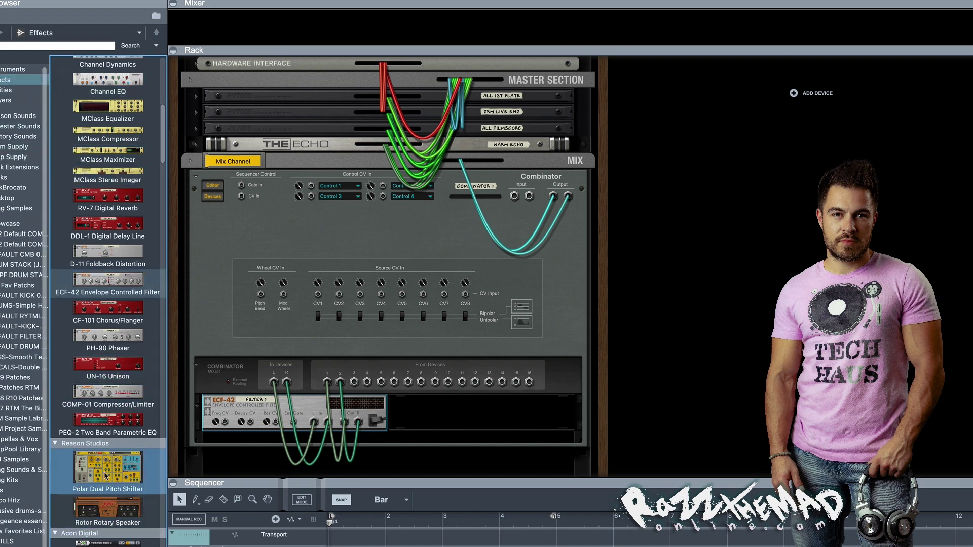
{"action": "scroll", "coordinate": [127, 433], "scroll_direction": "down", "scroll_amount": 15}
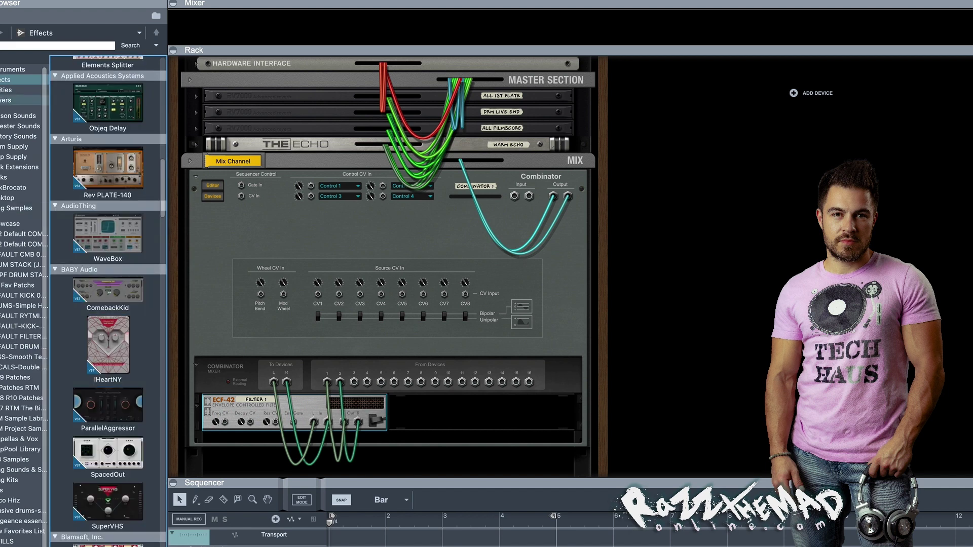
{"action": "left_click", "coordinate": [15, 70]}
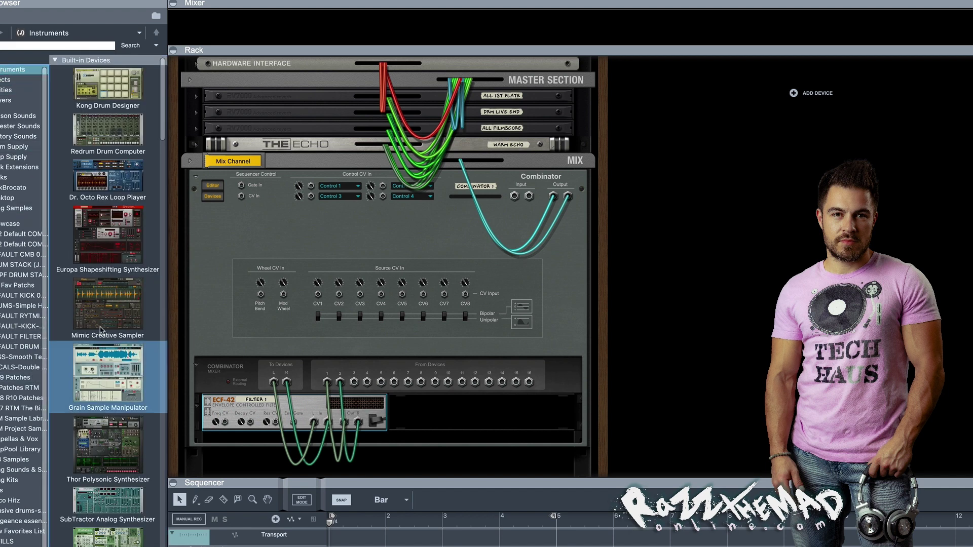
{"action": "left_click_drag", "start_coordinate": [90, 324], "coordinate": [375, 429]}
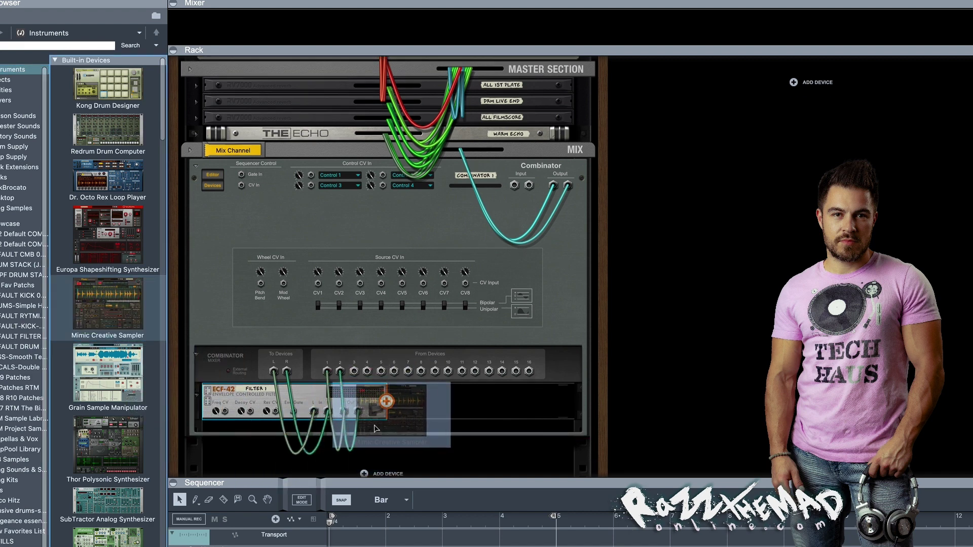
{"action": "left_click_drag", "start_coordinate": [511, 441], "coordinate": [511, 441]}
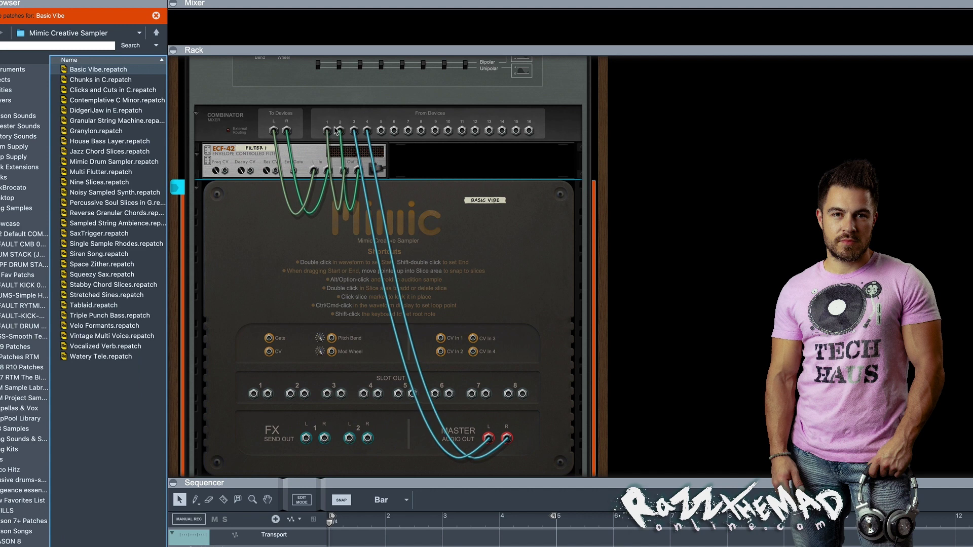
- Reroute Mimic's left and right master audio outputs into the ECF-42's left and right inputs, and turn the rack to its front
{"action": "left_click_drag", "start_coordinate": [327, 132], "coordinate": [327, 132]}
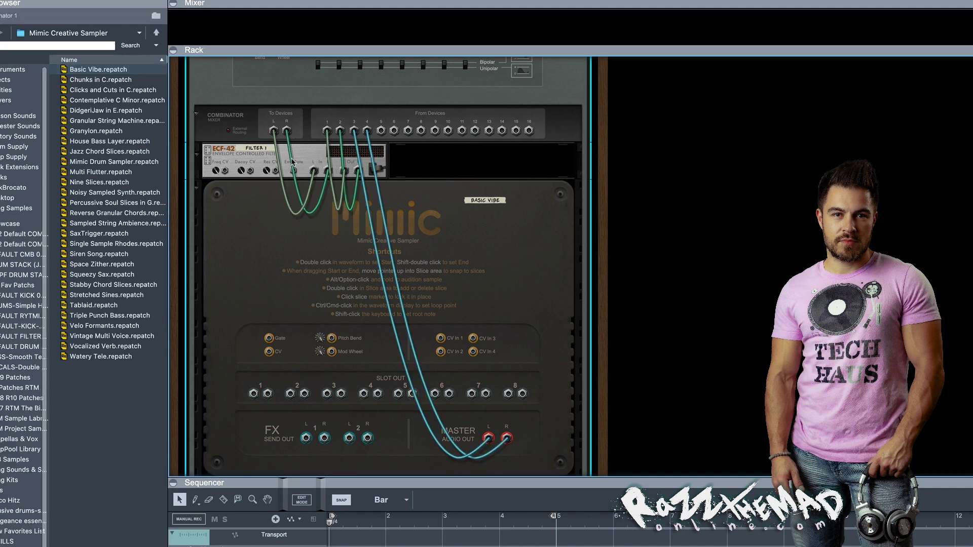
{"action": "mouse_move", "coordinate": [314, 173]}
{"action": "left_mouse_down"}
{"action": "mouse_move", "coordinate": [369, 123]}
{"action": "mouse_move", "coordinate": [314, 170]}
{"action": "left_mouse_up"}
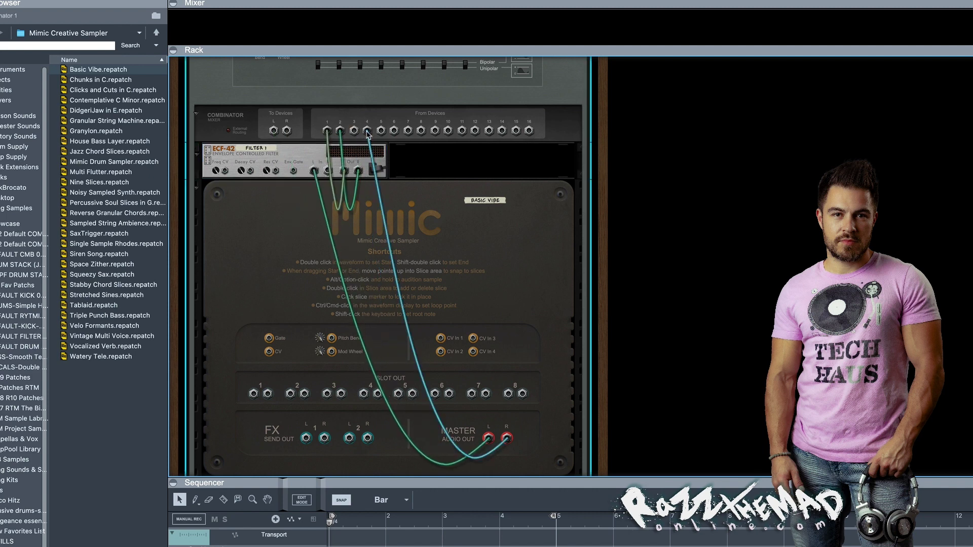
{"action": "left_click_drag", "start_coordinate": [367, 131], "coordinate": [329, 170]}
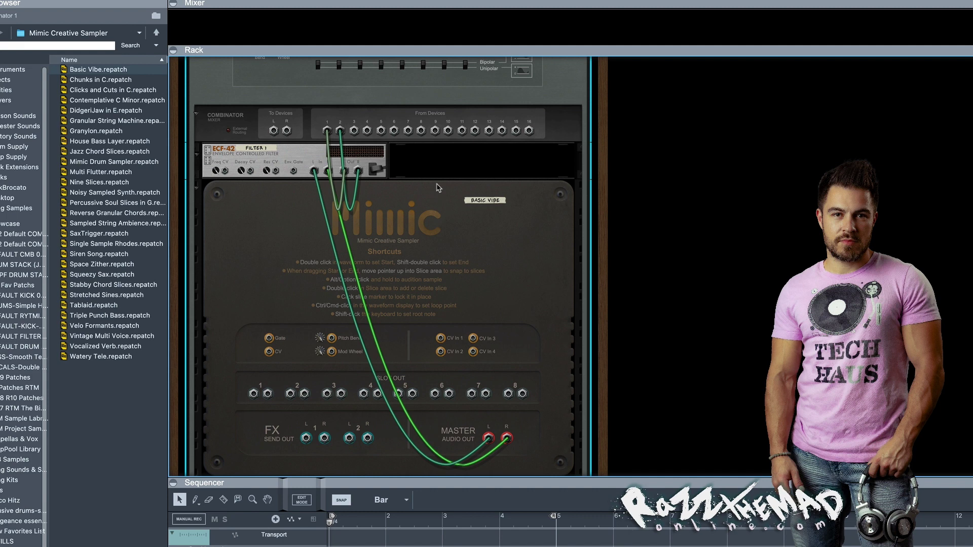
{"action": "key", "text": "Tab"}
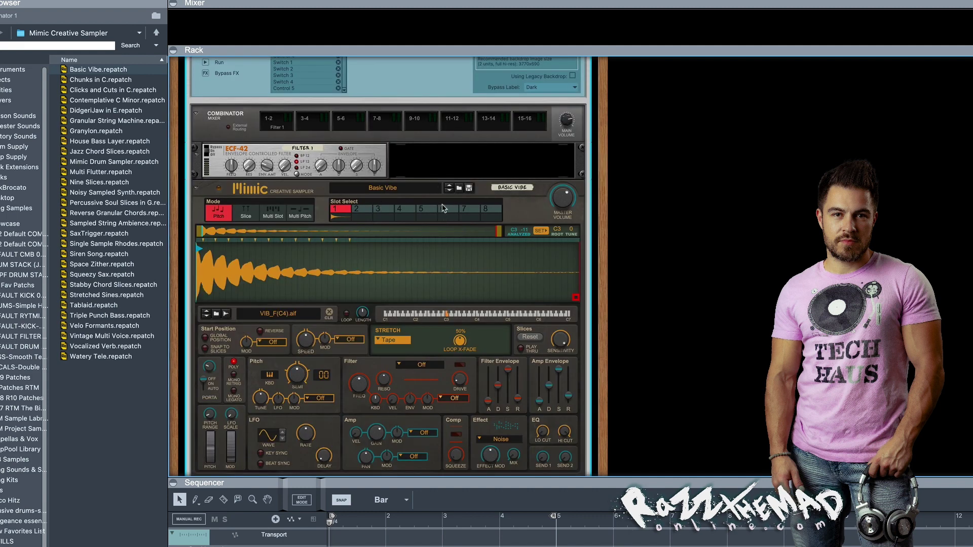
- Sweep the ECF-42's Frequency knob to audition the filter on the Mimic sound
{"action": "left_click", "coordinate": [236, 145]}
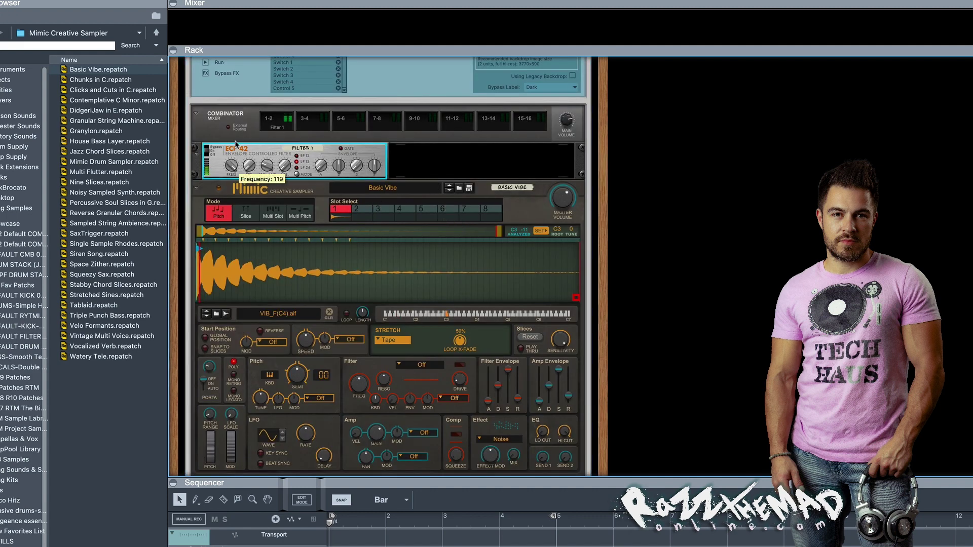
{"action": "mouse_move", "coordinate": [236, 145]}
{"action": "left_mouse_down"}
{"action": "mouse_move", "coordinate": [237, 172]}
{"action": "mouse_move", "coordinate": [246, 137]}
{"action": "left_mouse_up"}
{"action": "scroll", "coordinate": [316, 207], "scroll_direction": "up", "scroll_amount": 5}
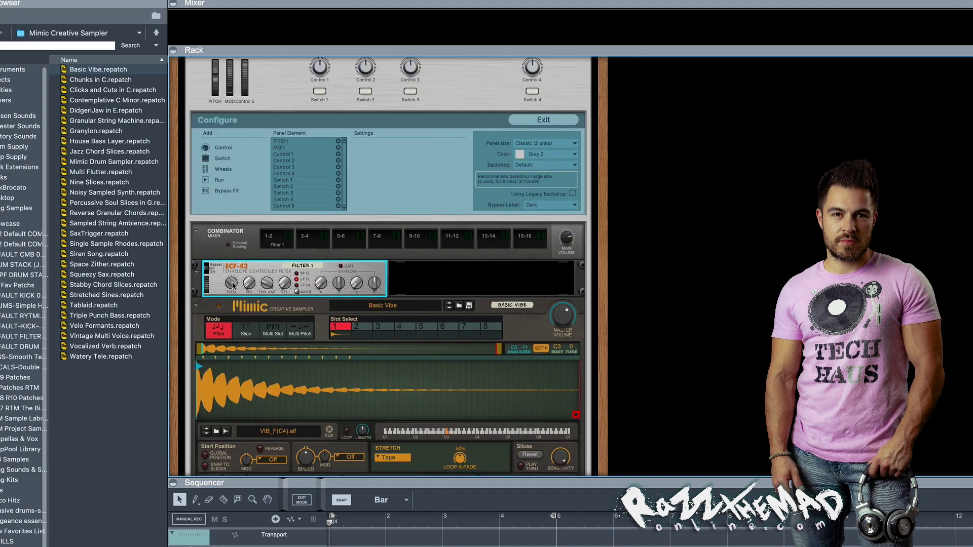
{"action": "left_click_drag", "start_coordinate": [232, 284], "coordinate": [250, 305]}
- Select Control 1 on the Combinator panel and exit the Configure mode to the Editor
{"action": "scroll", "coordinate": [321, 76], "scroll_direction": "up", "scroll_amount": 1}
{"action": "left_click", "coordinate": [321, 109]}
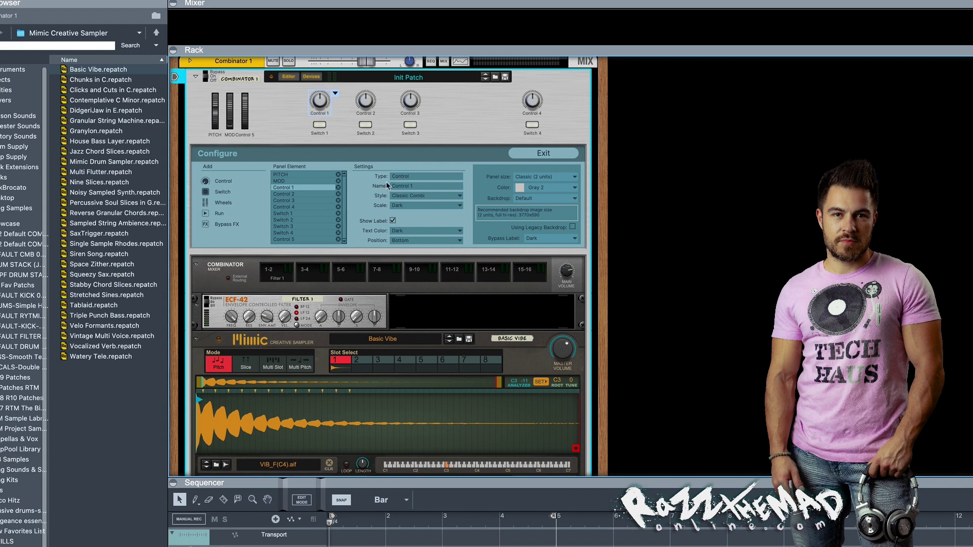
{"action": "left_click", "coordinate": [544, 153]}
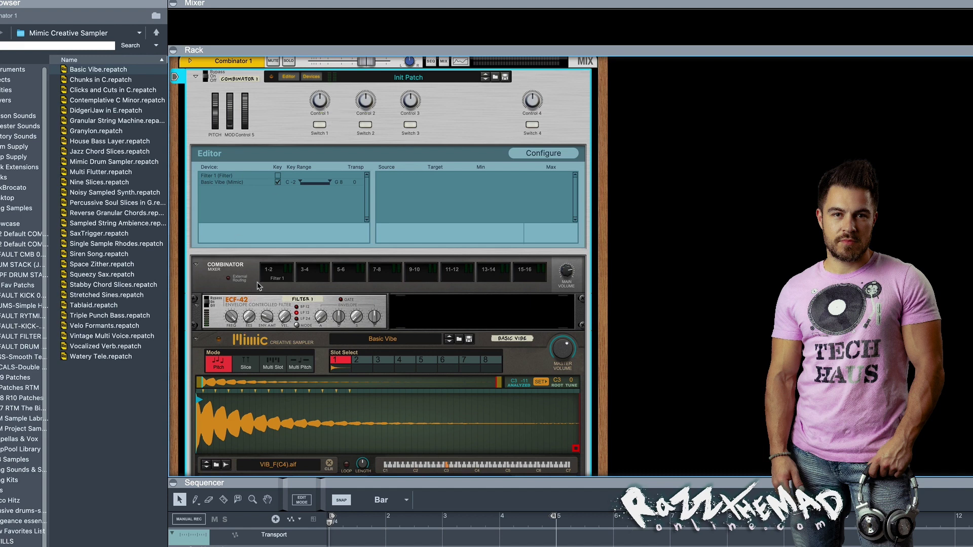
- Add a mapping for Filter 1 in the Editor with Control 1 as source and Frequency as target
{"action": "left_click", "coordinate": [231, 175]}
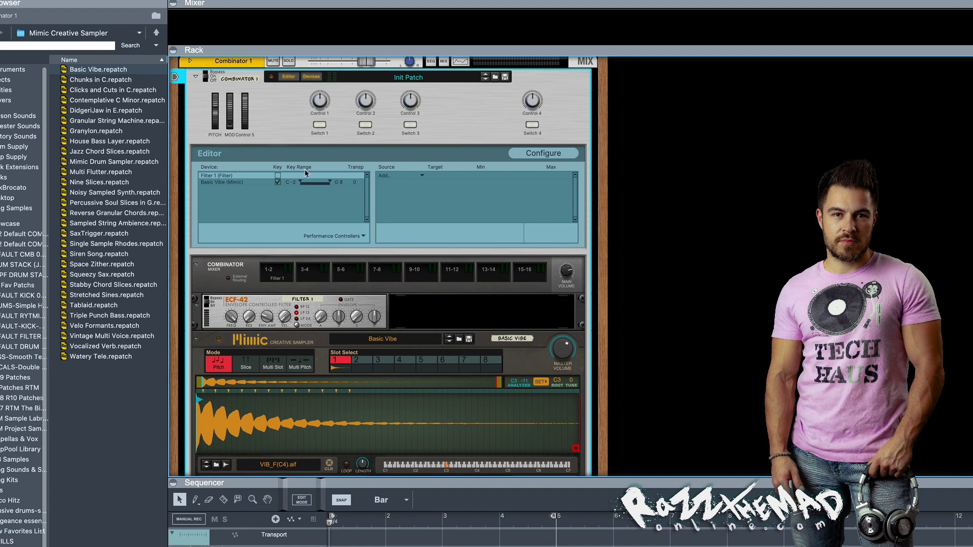
{"action": "left_click", "coordinate": [420, 176]}
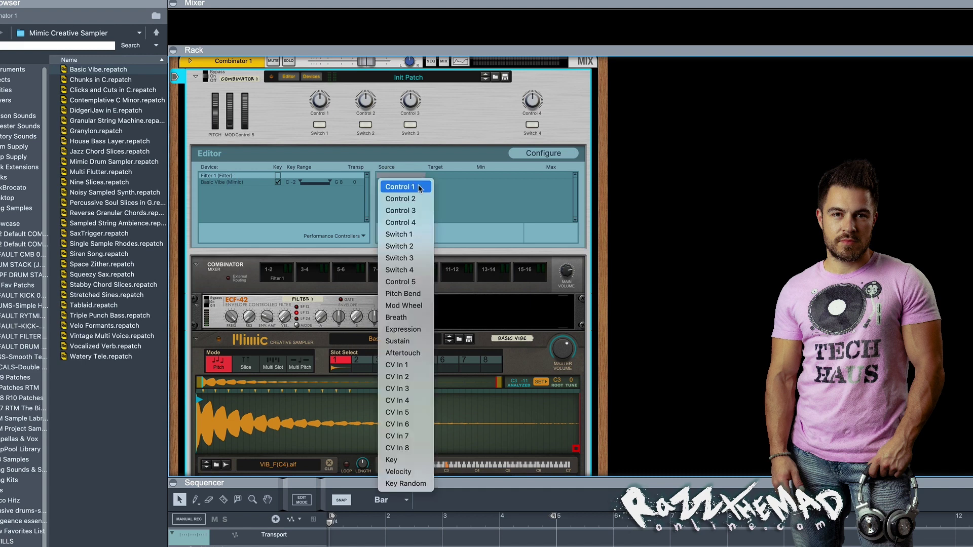
{"action": "left_click", "coordinate": [418, 187]}
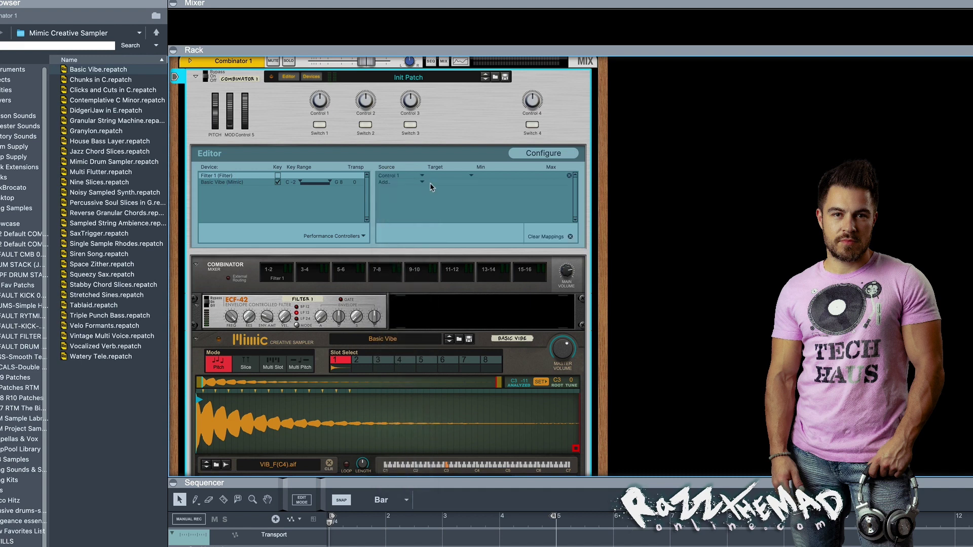
{"action": "left_click", "coordinate": [470, 177]}
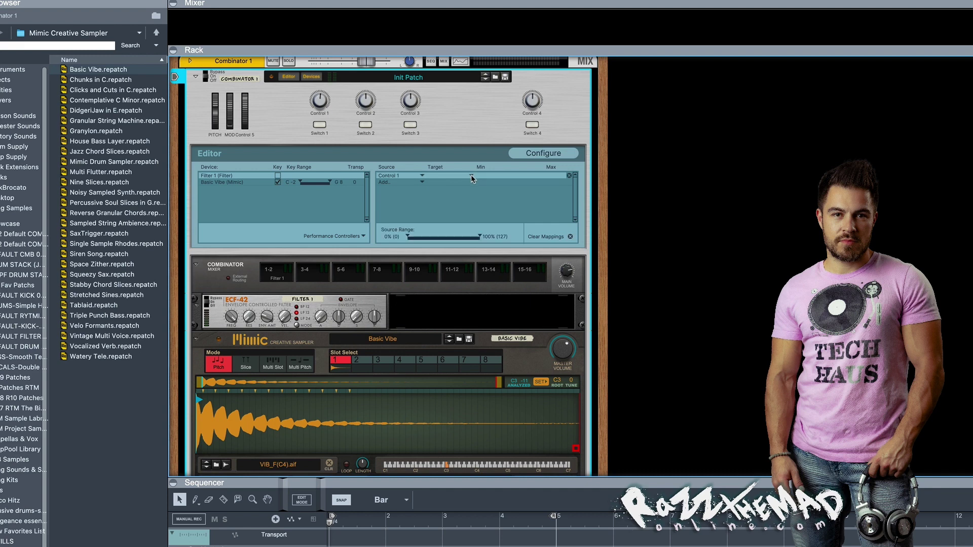
{"action": "left_click", "coordinate": [471, 176]}
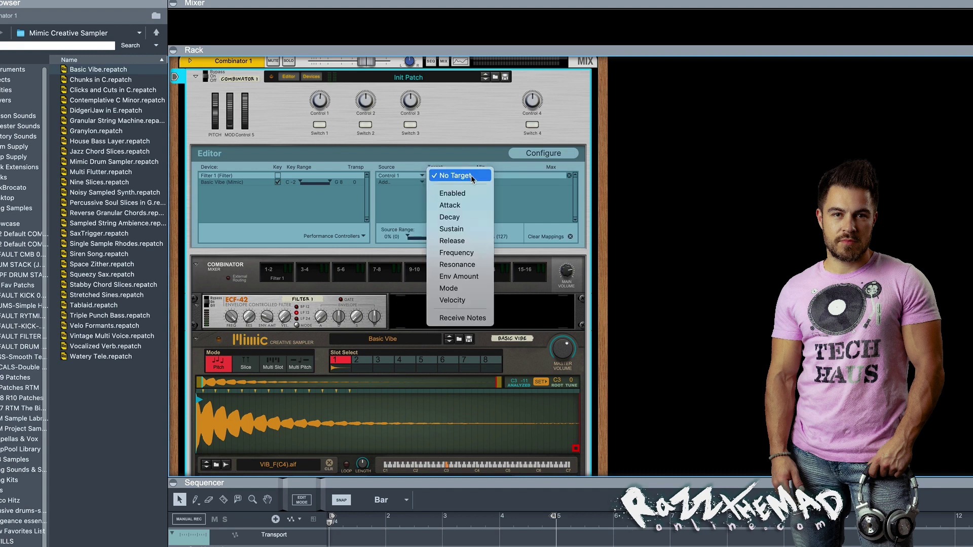
{"action": "left_click", "coordinate": [457, 253]}
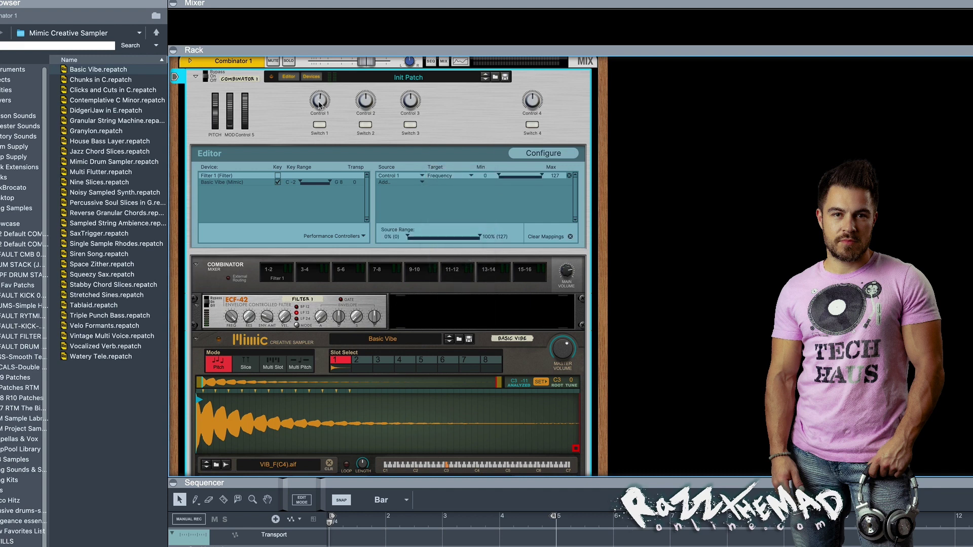
- Turn Control 1 down to 12 and adjust the ECF-42's Frequency knob to find the lowest audible filter setting
{"action": "left_click_drag", "start_coordinate": [320, 105], "coordinate": [328, 133]}
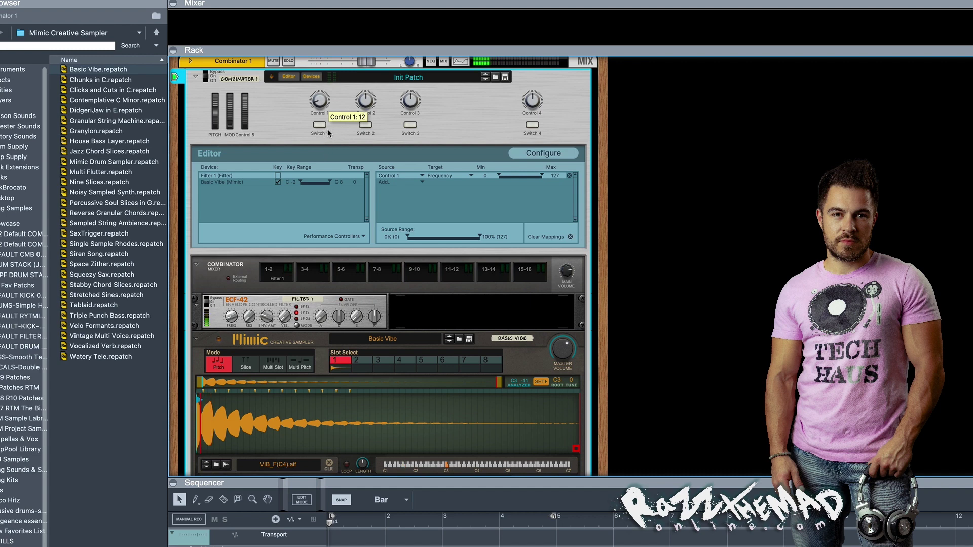
{"action": "left_click", "coordinate": [232, 316]}
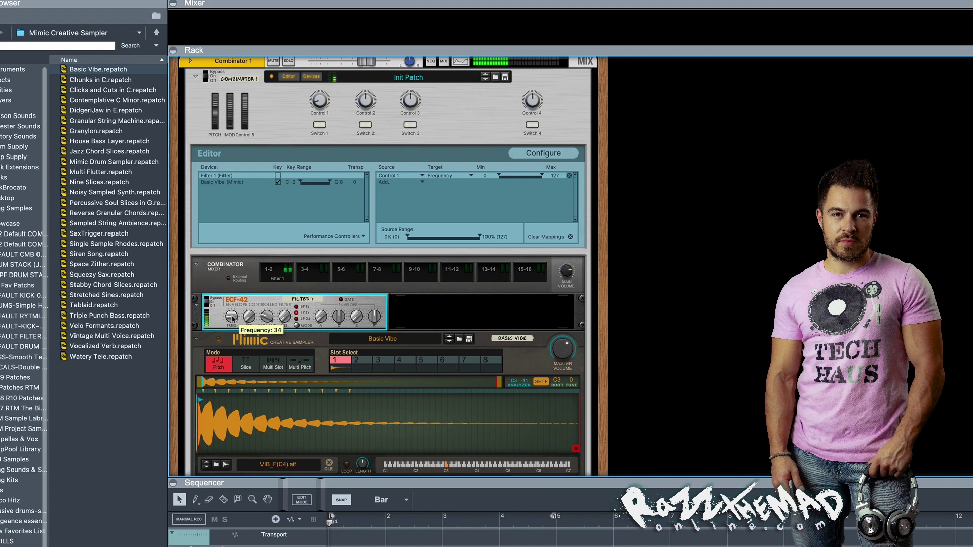
{"action": "left_click_drag", "start_coordinate": [232, 319], "coordinate": [232, 318]}
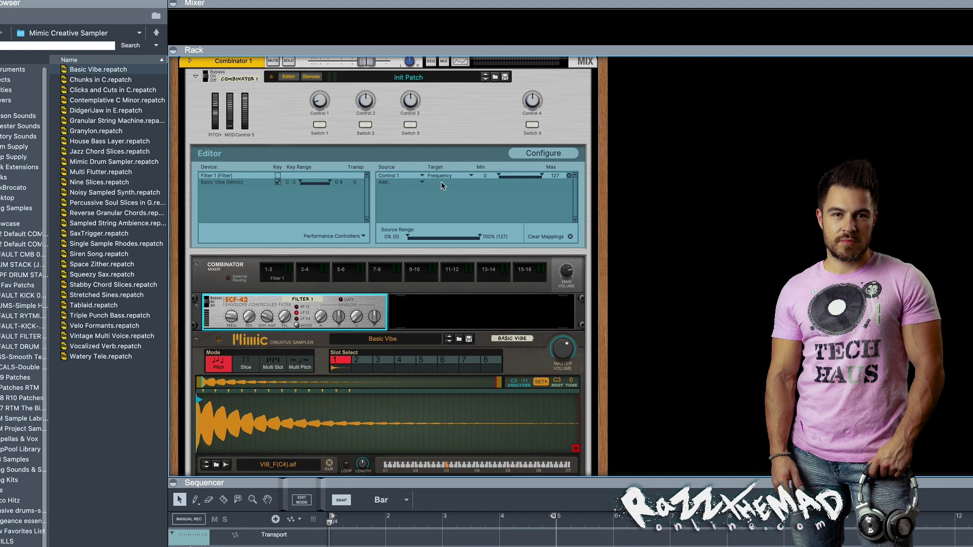
- Raise the minimum of the Control 1 to Frequency mapping to 24 and sweep Control 1 to test the range
{"action": "left_click_drag", "start_coordinate": [489, 178], "coordinate": [490, 164]}
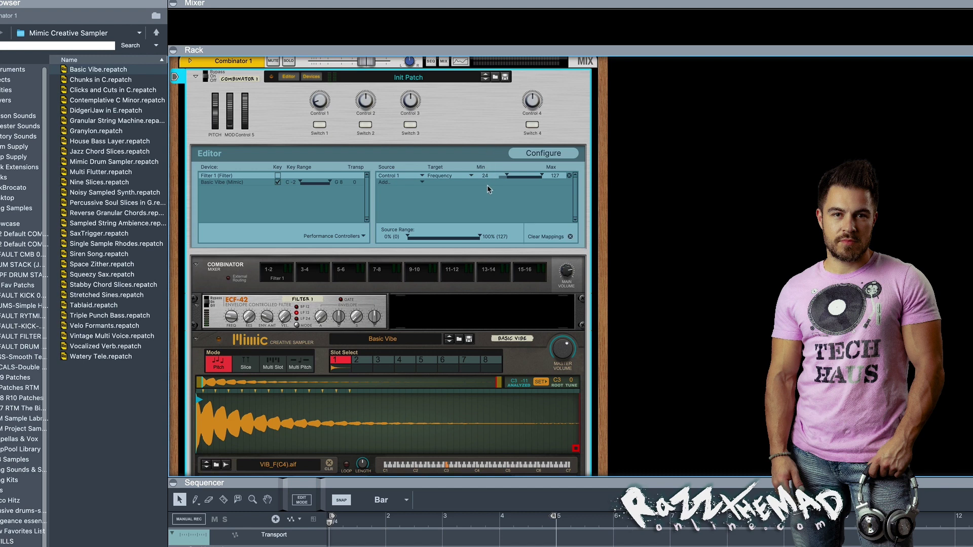
{"action": "mouse_move", "coordinate": [320, 102]}
{"action": "left_mouse_down"}
{"action": "mouse_move", "coordinate": [323, 91]}
{"action": "mouse_move", "coordinate": [323, 114]}
{"action": "left_mouse_up"}
{"action": "left_click_drag", "start_coordinate": [321, 98], "coordinate": [337, 116]}
{"action": "left_click", "coordinate": [231, 316]}
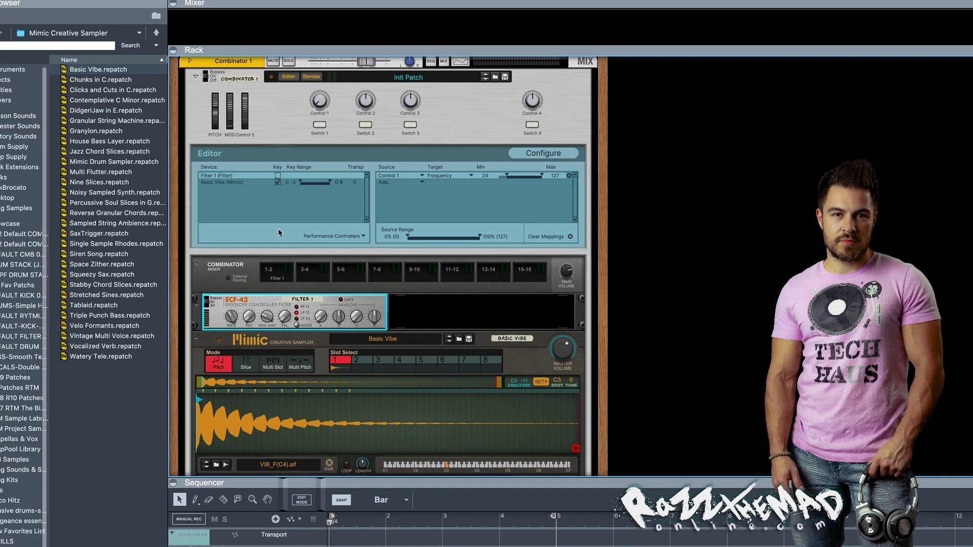
{"action": "mouse_move", "coordinate": [332, 101]}
{"action": "left_mouse_down"}
{"action": "mouse_move", "coordinate": [327, 64]}
{"action": "mouse_move", "coordinate": [330, 106]}
{"action": "left_mouse_up"}
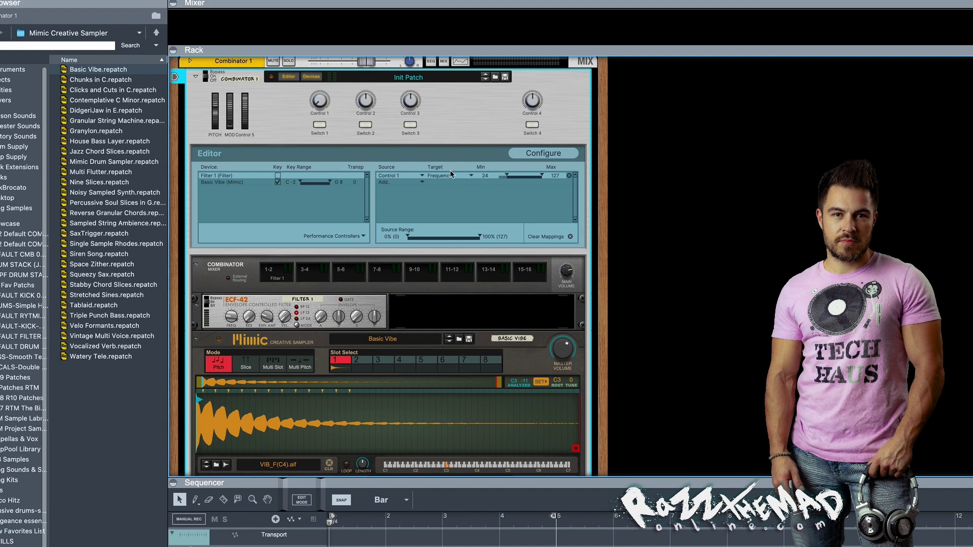
- Add a second mapping for Filter 1 with Control 1 as source and Resonance as target
{"action": "left_click", "coordinate": [412, 183]}
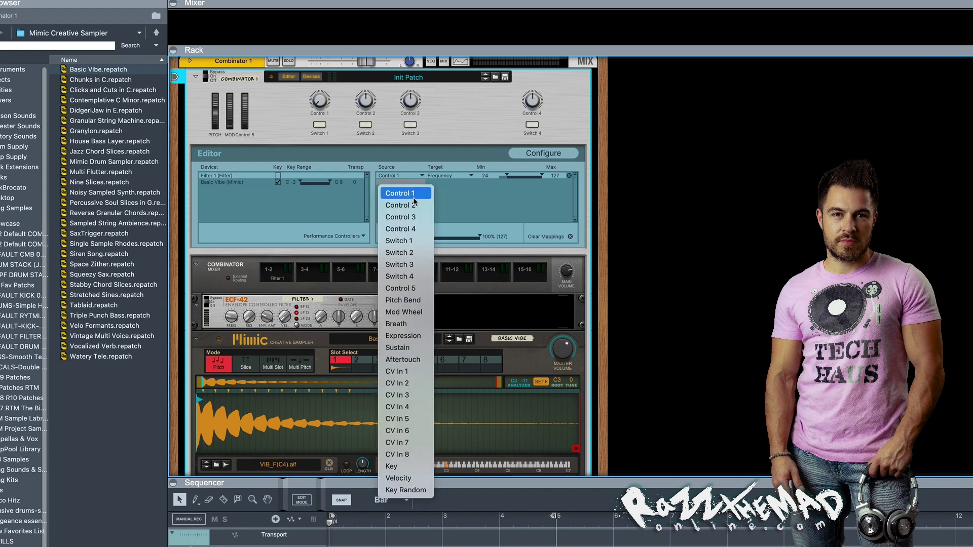
{"action": "left_click", "coordinate": [413, 196]}
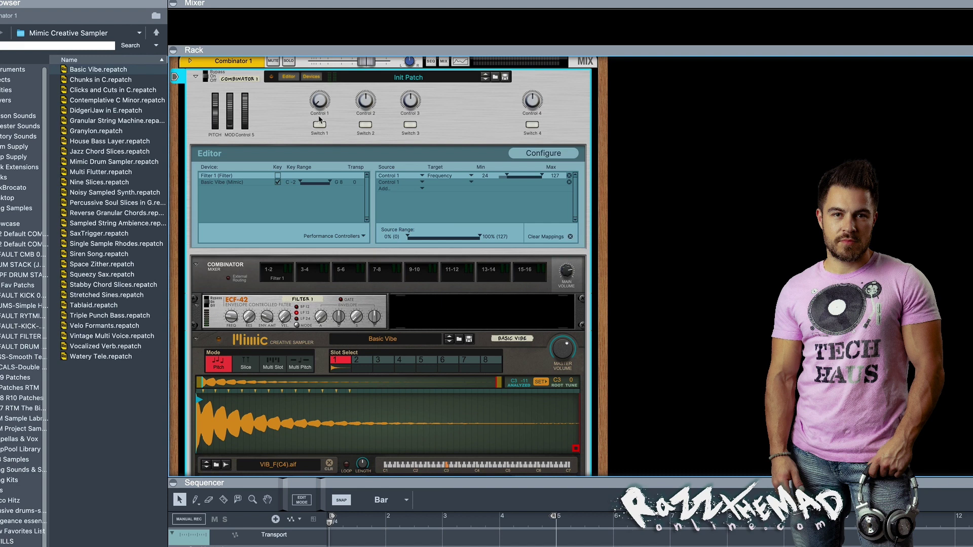
{"action": "left_click", "coordinate": [446, 182]}
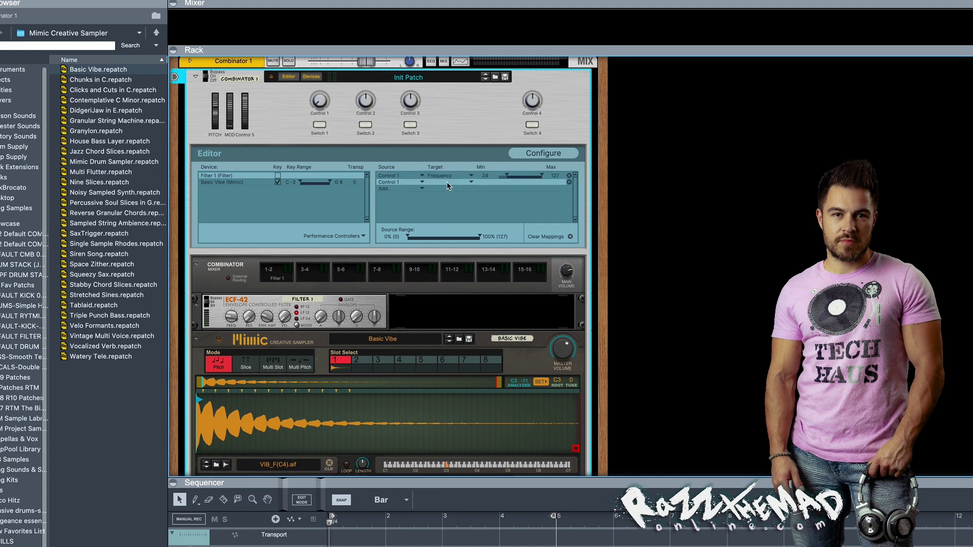
{"action": "left_click", "coordinate": [471, 183]}
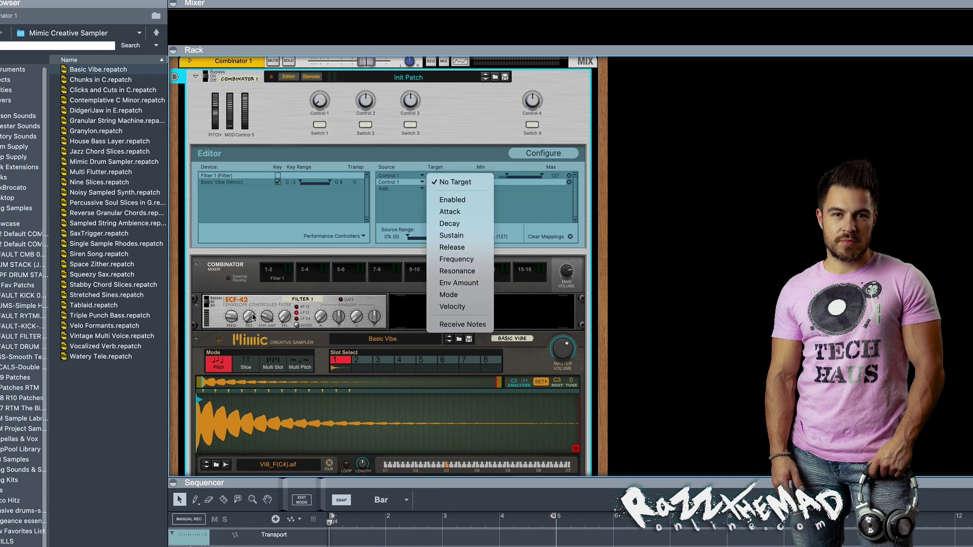
{"action": "left_click", "coordinate": [457, 272]}
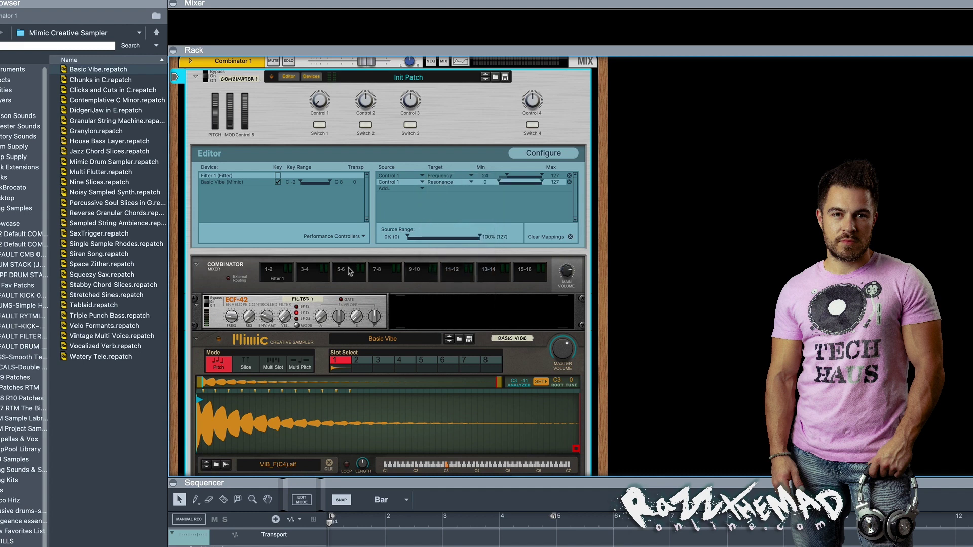
- Sweep Control 1 with both mappings active and compare it with the ECF-42's own Resonance and Frequency knobs
{"action": "left_click_drag", "start_coordinate": [324, 102], "coordinate": [330, 119]}
{"action": "mouse_move", "coordinate": [248, 324]}
{"action": "left_mouse_down"}
{"action": "mouse_move", "coordinate": [256, 294]}
{"action": "mouse_move", "coordinate": [266, 319]}
{"action": "left_mouse_up"}
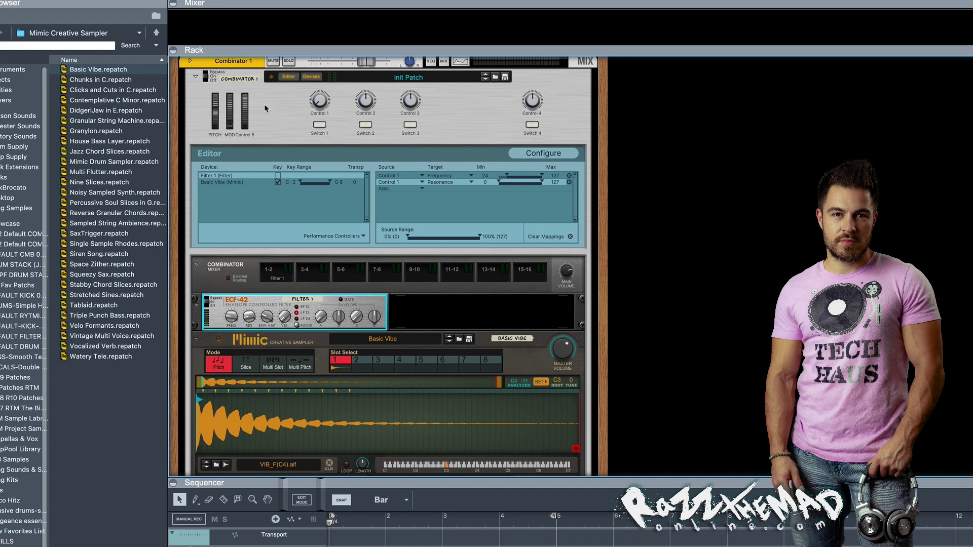
{"action": "left_click_drag", "start_coordinate": [321, 104], "coordinate": [320, 79]}
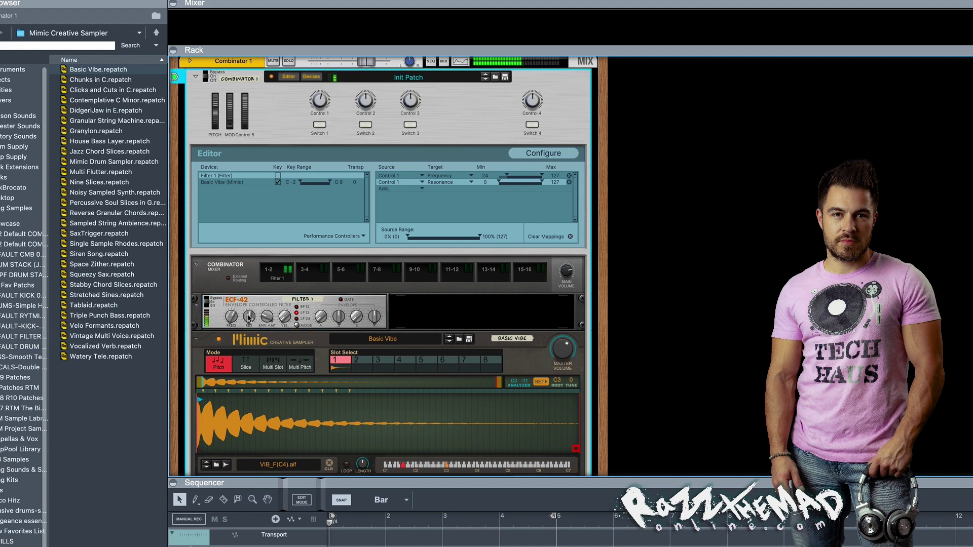
{"action": "left_click_drag", "start_coordinate": [250, 317], "coordinate": [251, 340]}
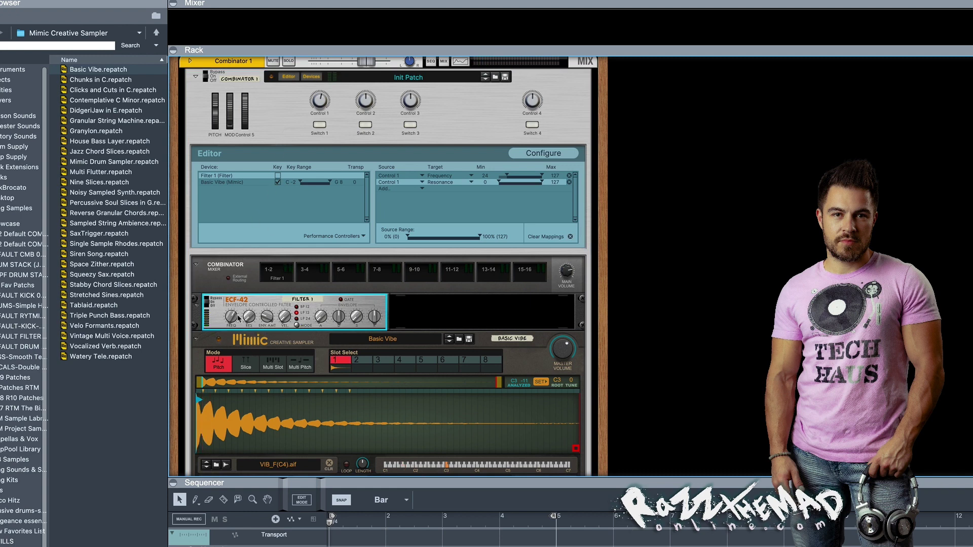
{"action": "left_click_drag", "start_coordinate": [233, 317], "coordinate": [233, 324]}
- Turn Control 1 through its range up to 127 to audition Frequency and Resonance moving together
{"action": "left_click", "coordinate": [323, 100]}
{"action": "left_click_drag", "start_coordinate": [322, 96], "coordinate": [325, 72]}
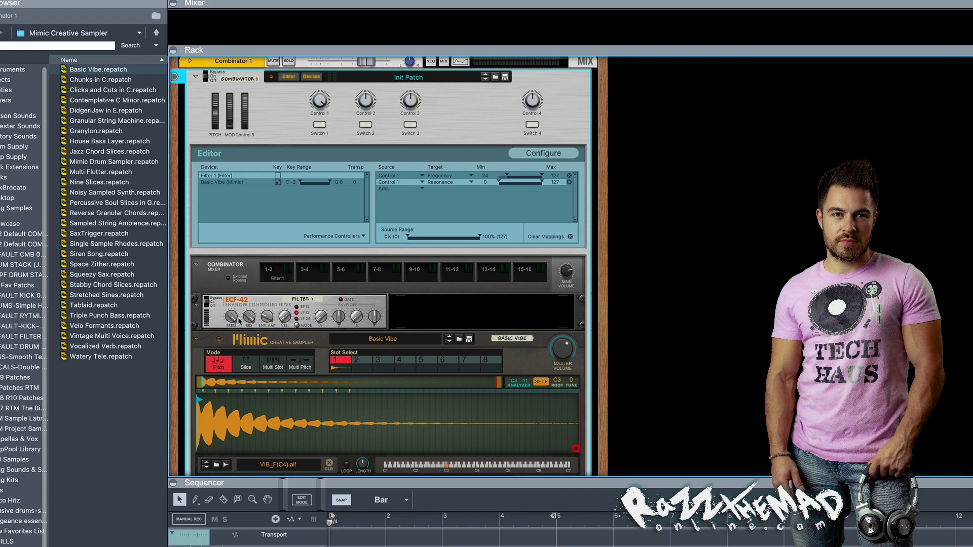
{"action": "left_click_drag", "start_coordinate": [324, 95], "coordinate": [327, 152]}
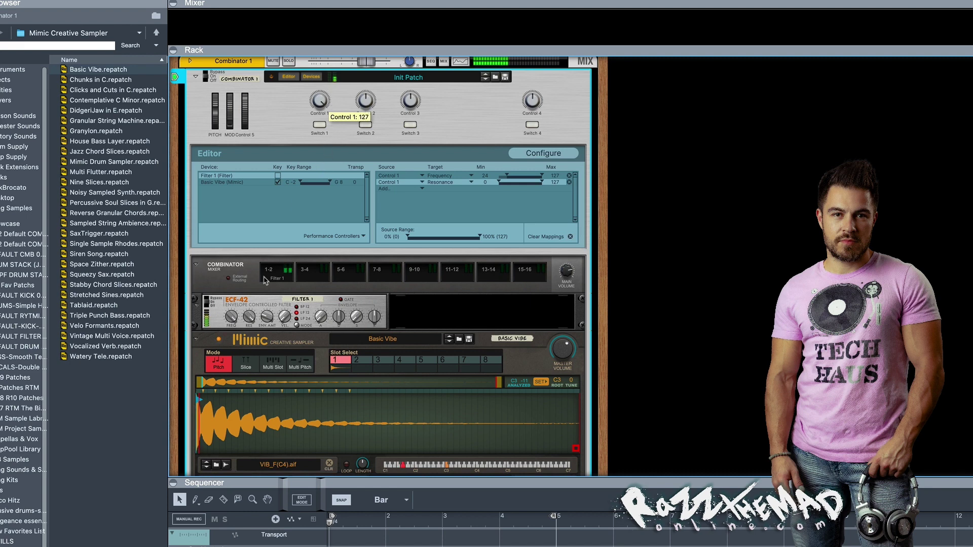
- Try the ECF-42's Resonance knob, invert the Resonance mapping to minimum 36 and maximum 0, and sweep Control 1 to test it
{"action": "left_click", "coordinate": [251, 322]}
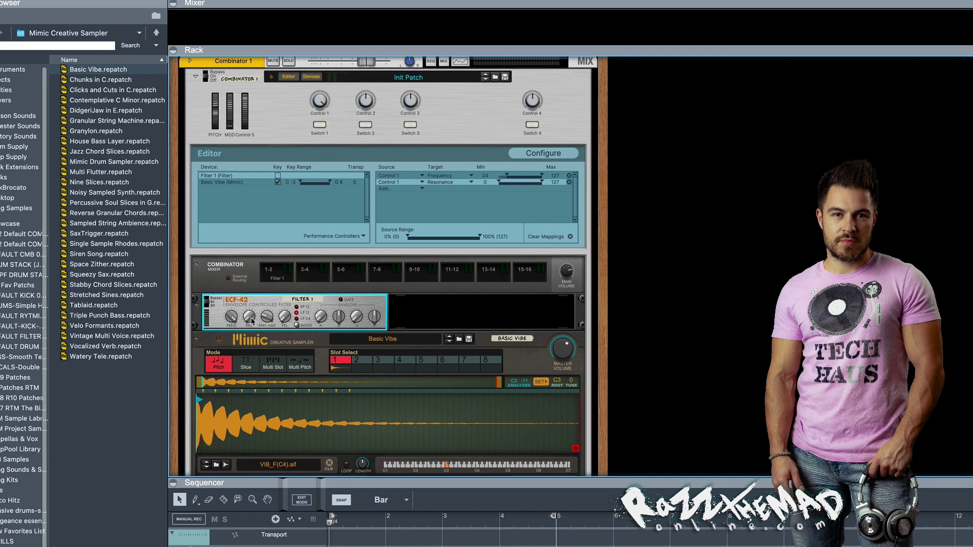
{"action": "left_click_drag", "start_coordinate": [250, 325], "coordinate": [250, 314]}
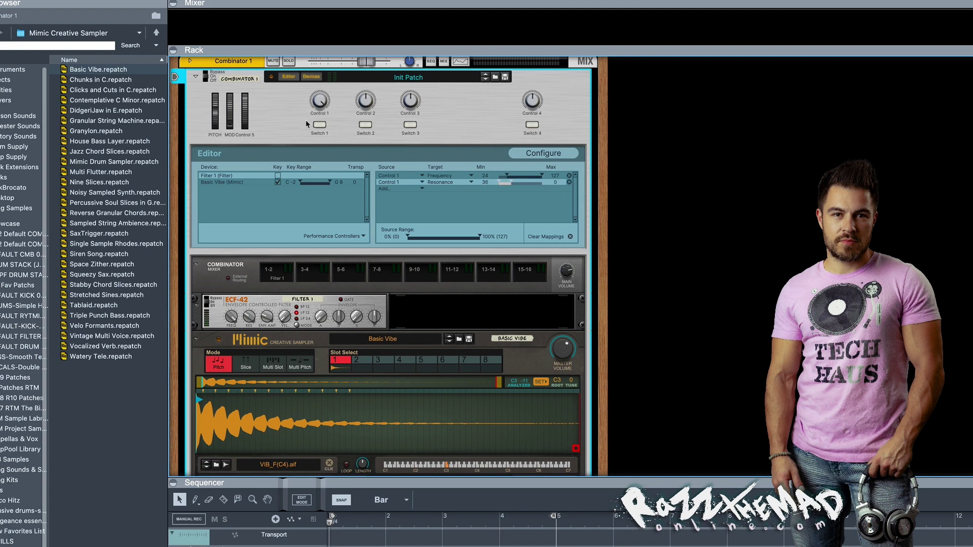
{"action": "left_click_drag", "start_coordinate": [320, 100], "coordinate": [314, 160]}
{"action": "mouse_move", "coordinate": [319, 104]}
{"action": "left_mouse_down"}
{"action": "mouse_move", "coordinate": [309, 58]}
{"action": "mouse_move", "coordinate": [317, 100]}
{"action": "left_mouse_up"}
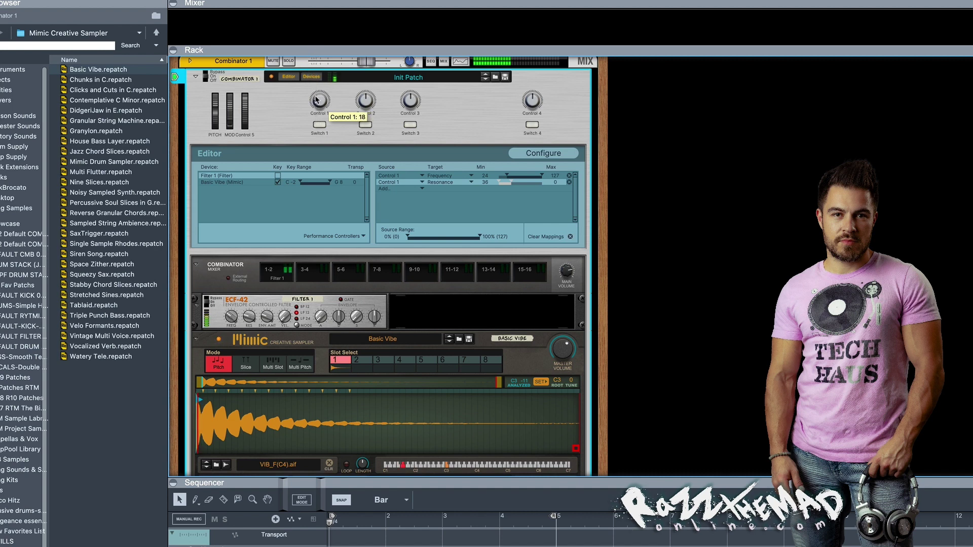
- Raise the minimum of the Control 1 to Frequency mapping to 40 and sweep Control 1 up to 127
{"action": "left_click", "coordinate": [231, 318]}
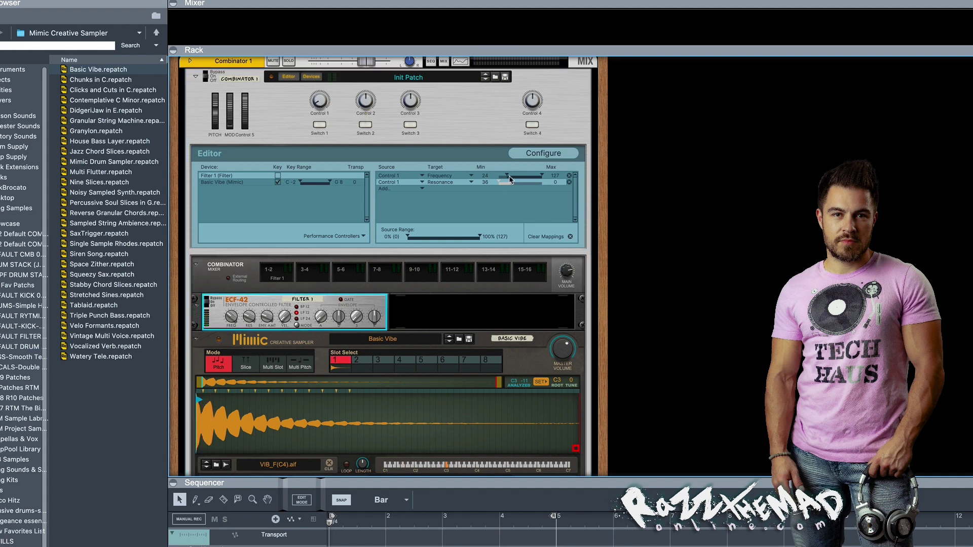
{"action": "left_click_drag", "start_coordinate": [492, 177], "coordinate": [493, 156]}
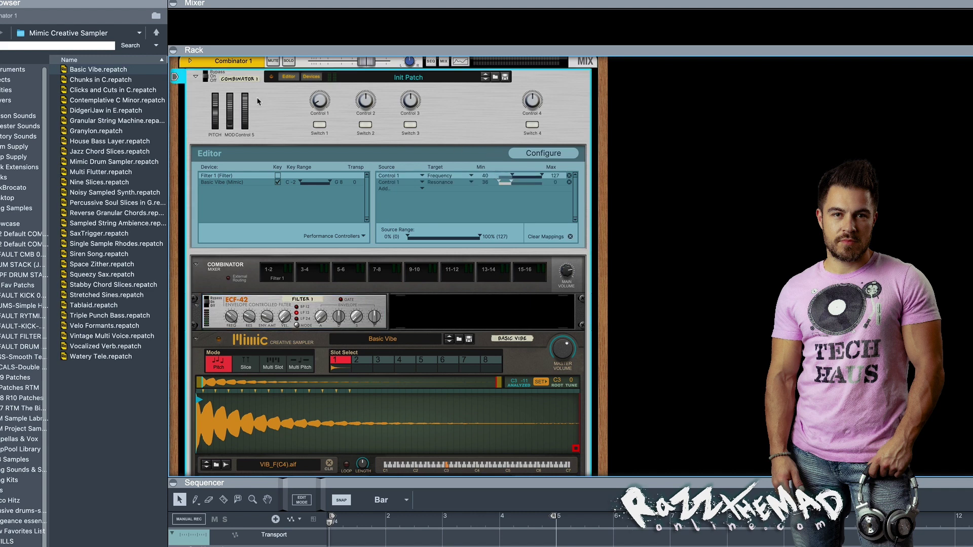
{"action": "left_click_drag", "start_coordinate": [318, 103], "coordinate": [320, 59]}
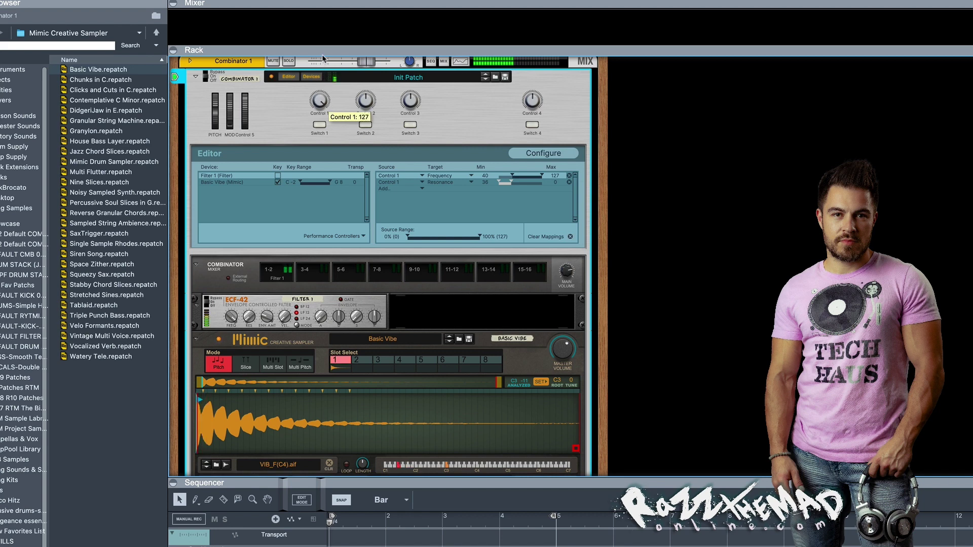
- Browse patches for the Mimic sampler and load Mimic Drum Sampler.repatch in place of the current one
{"action": "left_click", "coordinate": [459, 339]}
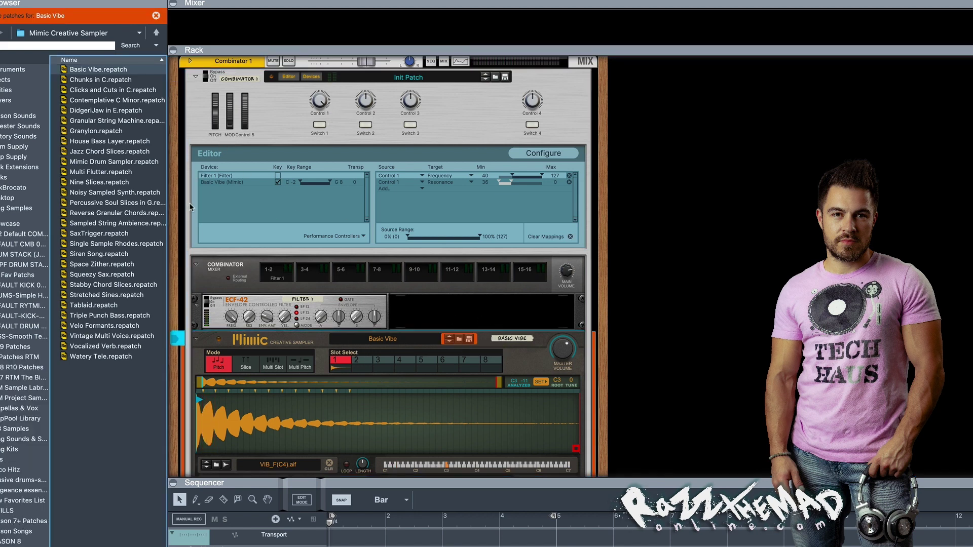
{"action": "left_click", "coordinate": [133, 142]}
{"action": "left_click", "coordinate": [138, 132]}
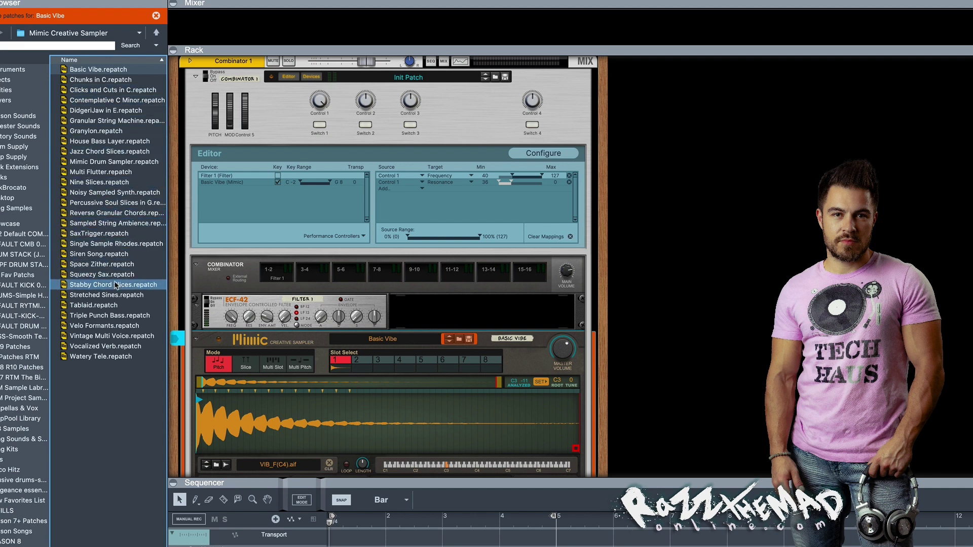
{"action": "left_click", "coordinate": [112, 208]}
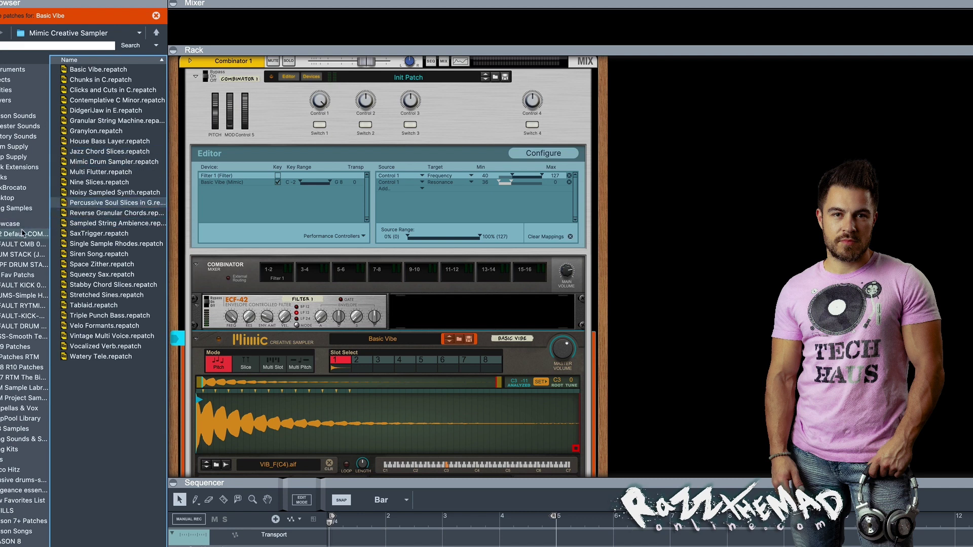
{"action": "left_click", "coordinate": [93, 184]}
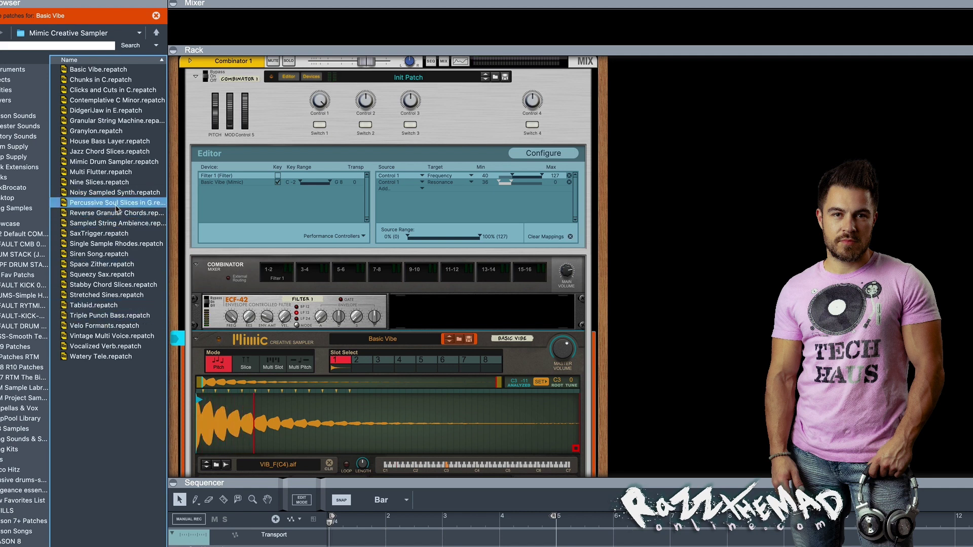
{"action": "left_click", "coordinate": [107, 165]}
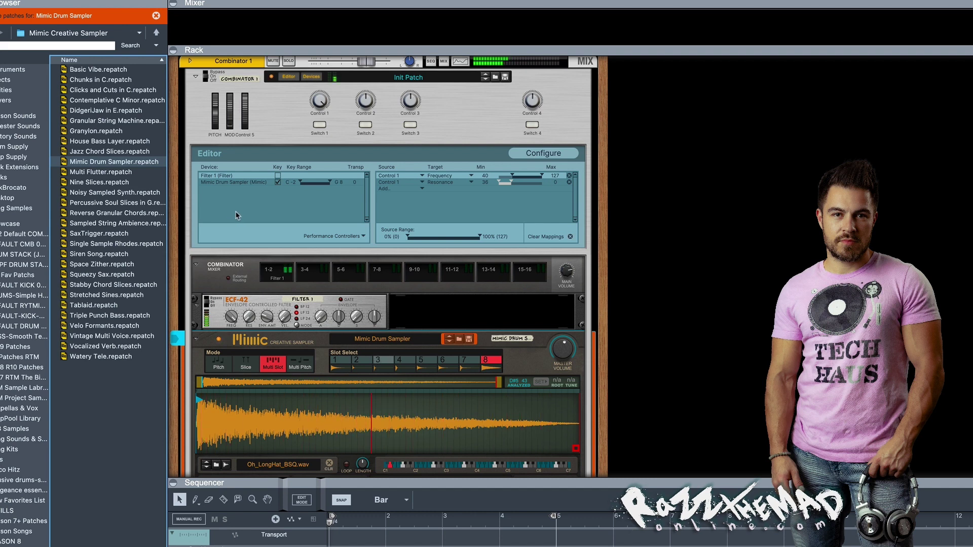
- Sweep Control 1 over the drum patch and compare the effect with turning the ECF-42's own Resonance knob
{"action": "left_click", "coordinate": [320, 107]}
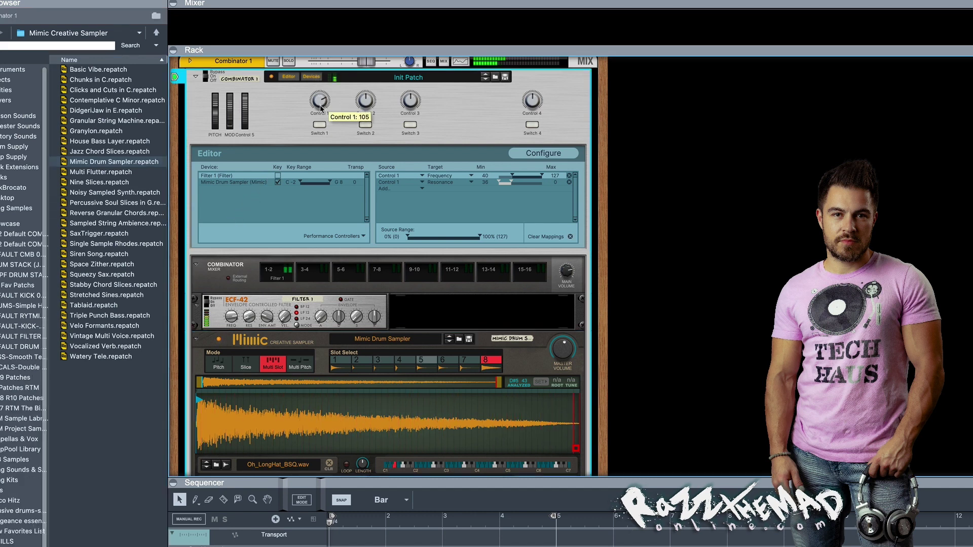
{"action": "left_click_drag", "start_coordinate": [321, 107], "coordinate": [320, 139]}
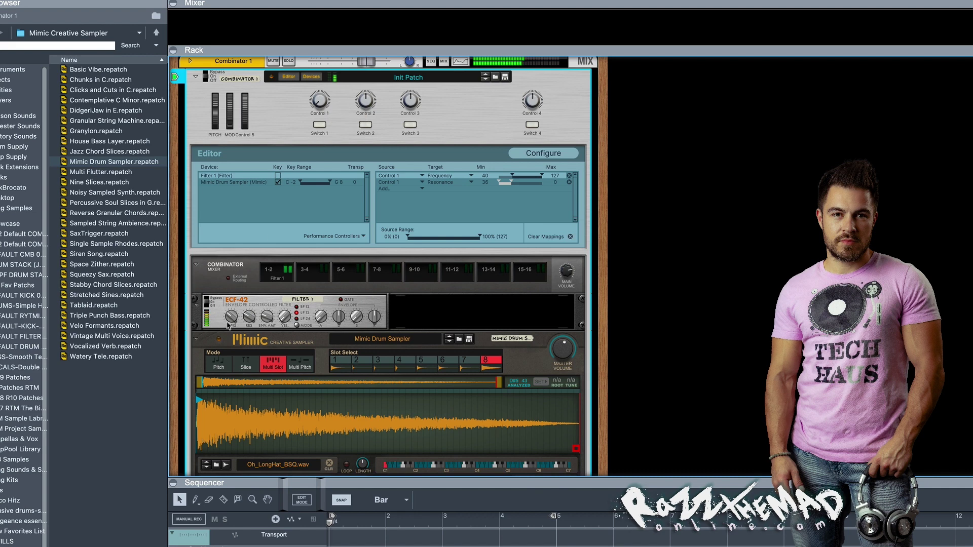
{"action": "left_click", "coordinate": [252, 321]}
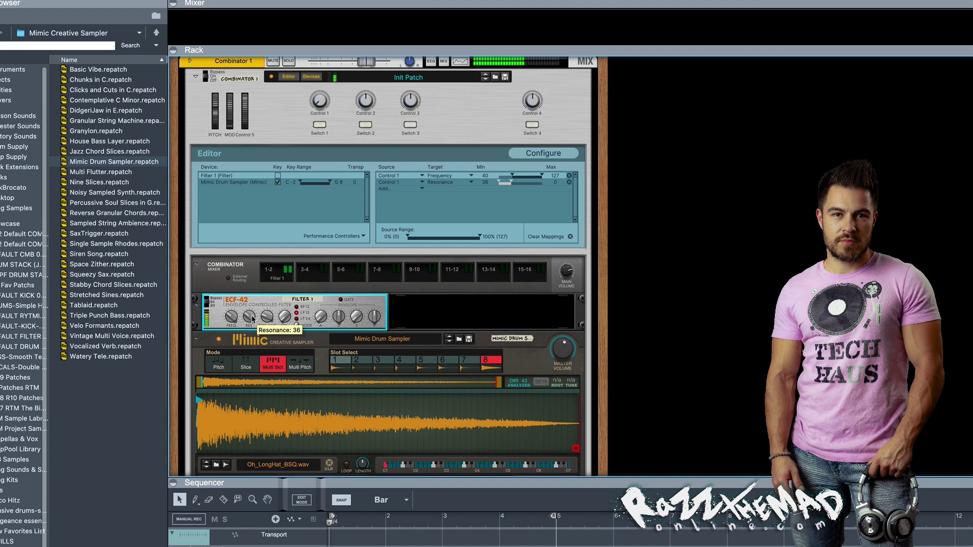
{"action": "mouse_move", "coordinate": [253, 317]}
{"action": "left_mouse_down"}
{"action": "mouse_move", "coordinate": [262, 294]}
{"action": "mouse_move", "coordinate": [262, 303]}
{"action": "left_mouse_up"}
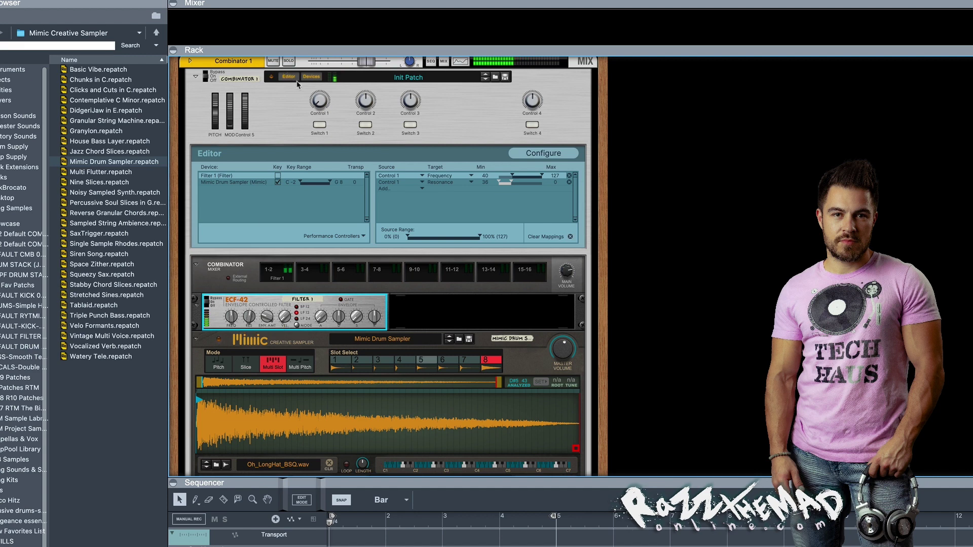
{"action": "left_click", "coordinate": [318, 95]}
{"action": "left_click_drag", "start_coordinate": [317, 82], "coordinate": [318, 63]}
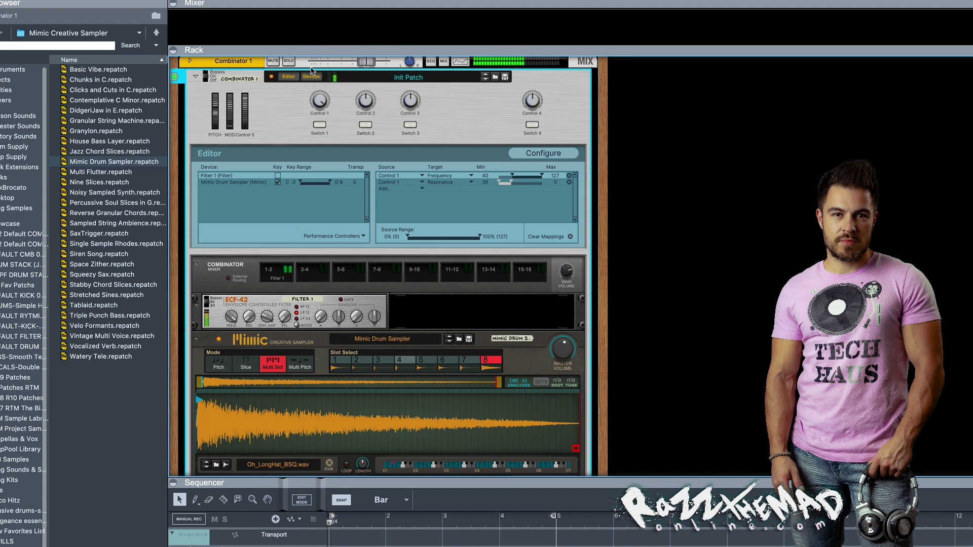
{"action": "left_click_drag", "start_coordinate": [320, 101], "coordinate": [328, 84]}
- Load Stabby Chord Slices.repatch into the Mimic sampler and sweep Control 1 to audition the filter mappings on it
{"action": "left_click", "coordinate": [116, 285]}
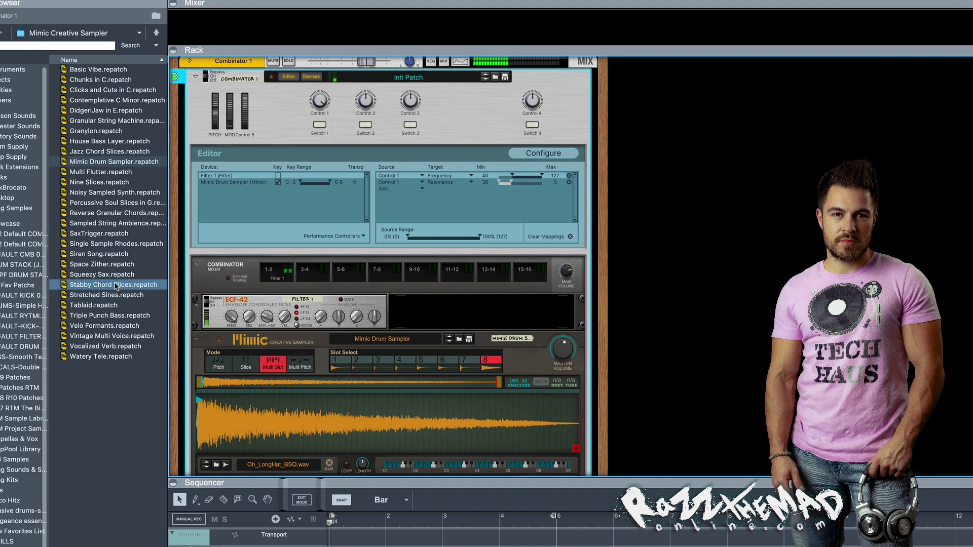
{"action": "left_click_drag", "start_coordinate": [116, 285], "coordinate": [454, 370]}
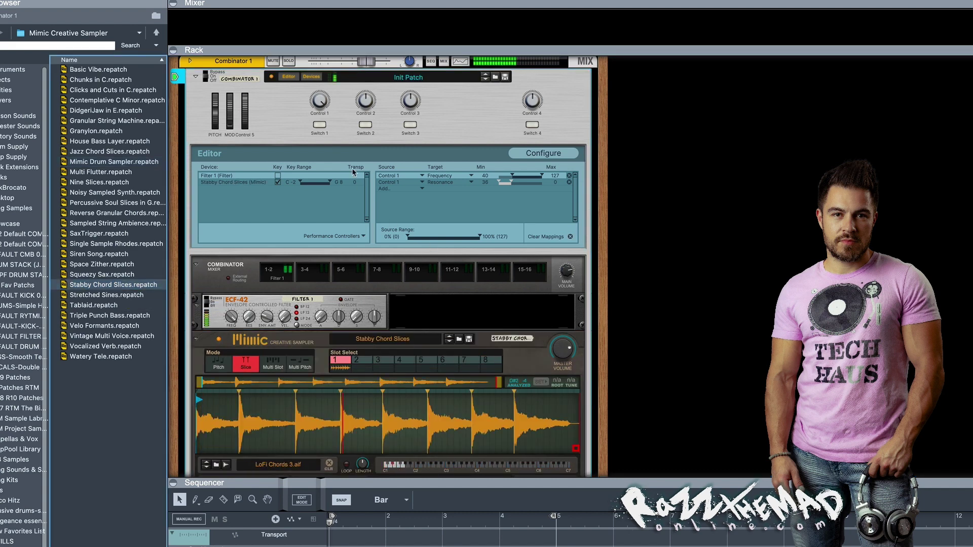
{"action": "mouse_move", "coordinate": [321, 101]}
{"action": "left_mouse_down"}
{"action": "mouse_move", "coordinate": [326, 132]}
{"action": "mouse_move", "coordinate": [336, 106]}
{"action": "left_mouse_up"}
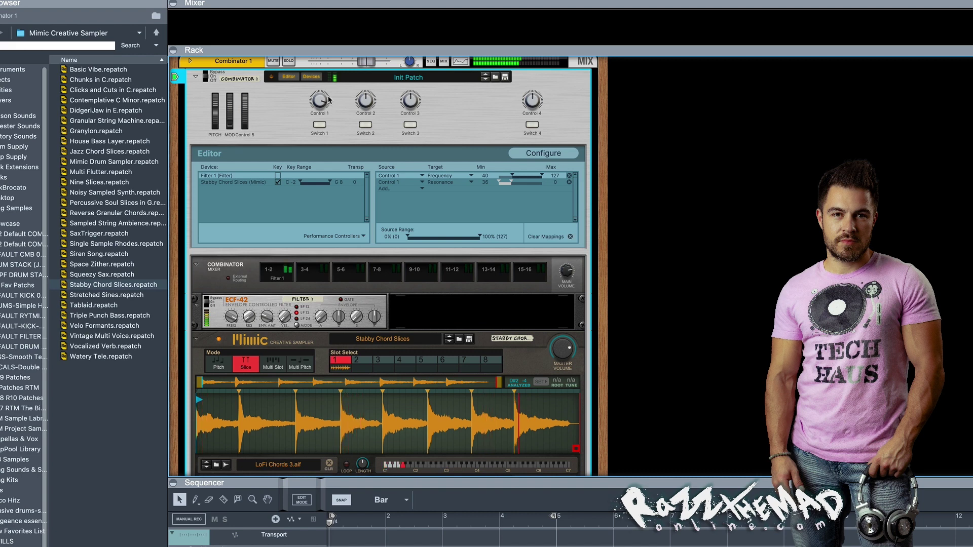
{"action": "mouse_move", "coordinate": [328, 101]}
{"action": "left_click_drag", "start_coordinate": [319, 102], "coordinate": [320, 134]}
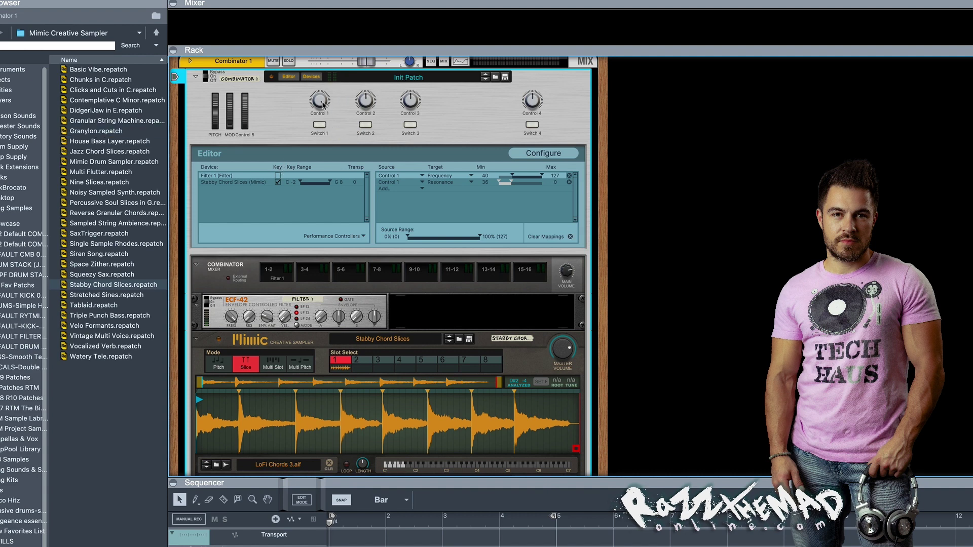
{"action": "mouse_move", "coordinate": [322, 105]}
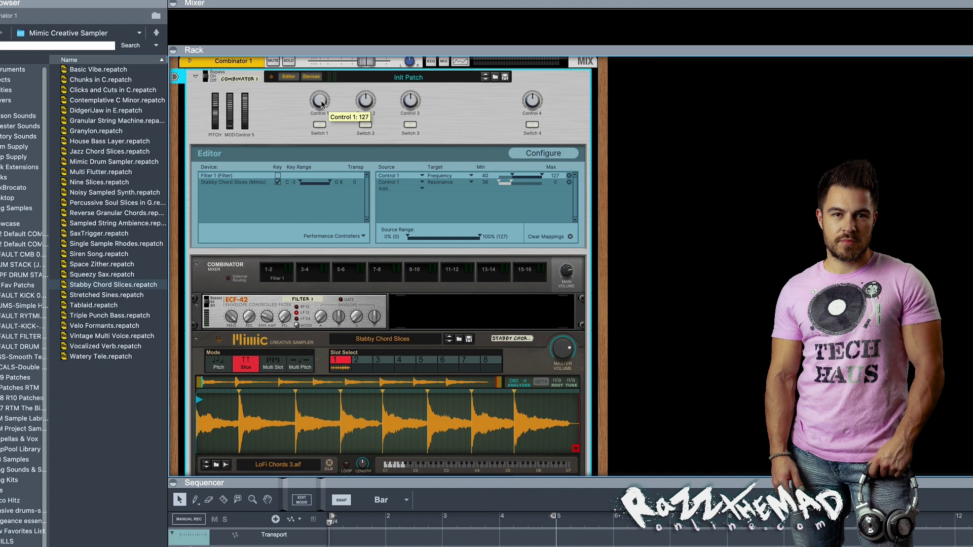
- Enter the Combinator's panel configuration and set Control 1's style to Vintage XXL after trying Vintage Medium
{"action": "left_click", "coordinate": [544, 153]}
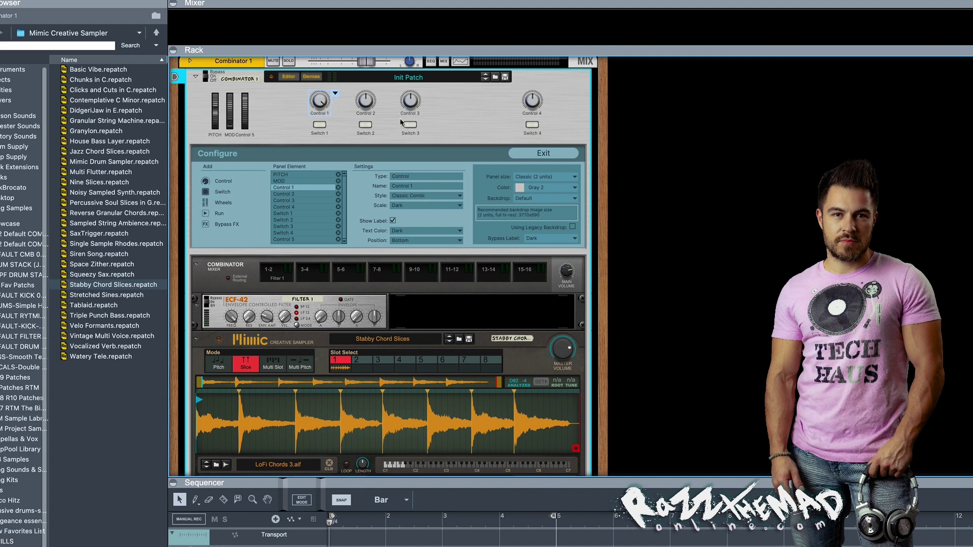
{"action": "left_click", "coordinate": [449, 196]}
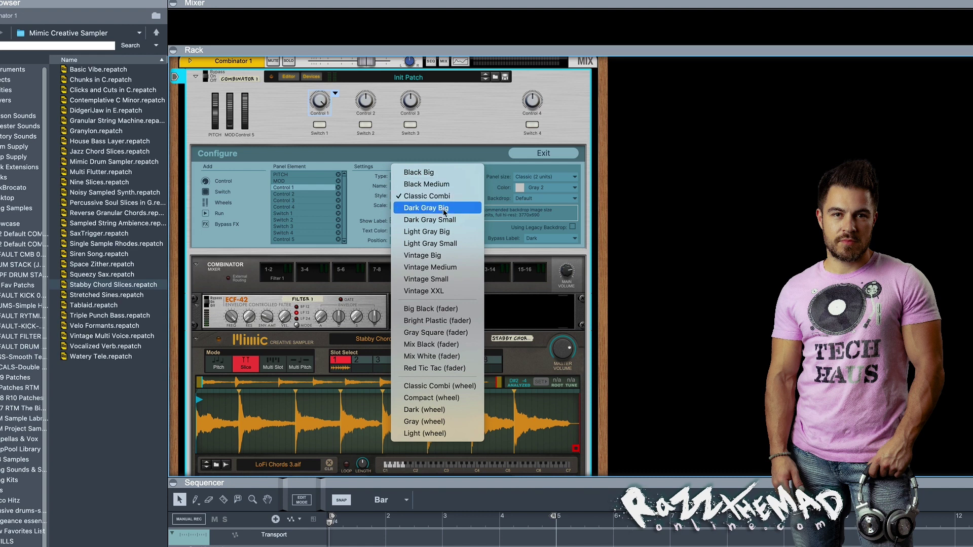
{"action": "left_click", "coordinate": [445, 269]}
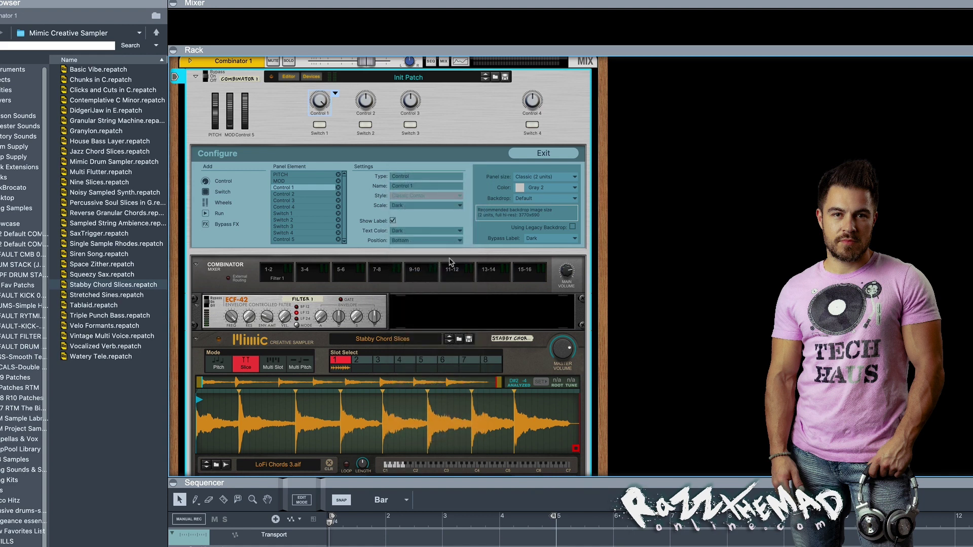
{"action": "left_click", "coordinate": [454, 193]}
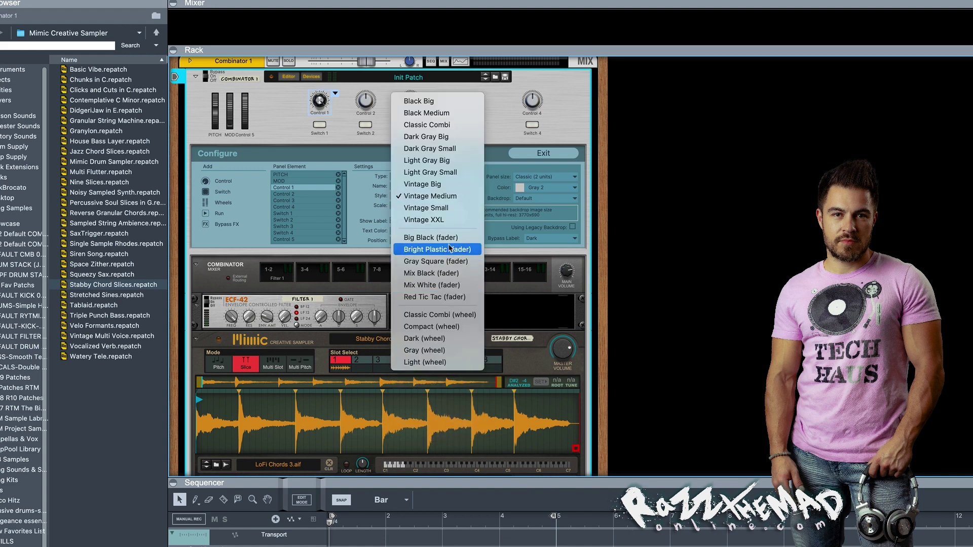
{"action": "left_click", "coordinate": [445, 220]}
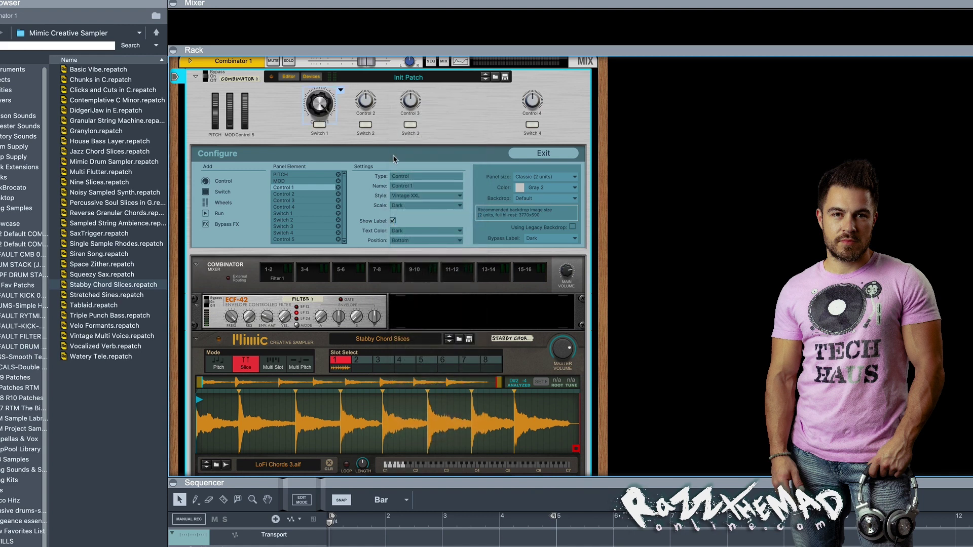
- Move Switch 1 between the wheels and Control 1, and shift the Control 1 knob slightly down and to the left
{"action": "left_click_drag", "start_coordinate": [319, 130], "coordinate": [268, 126]}
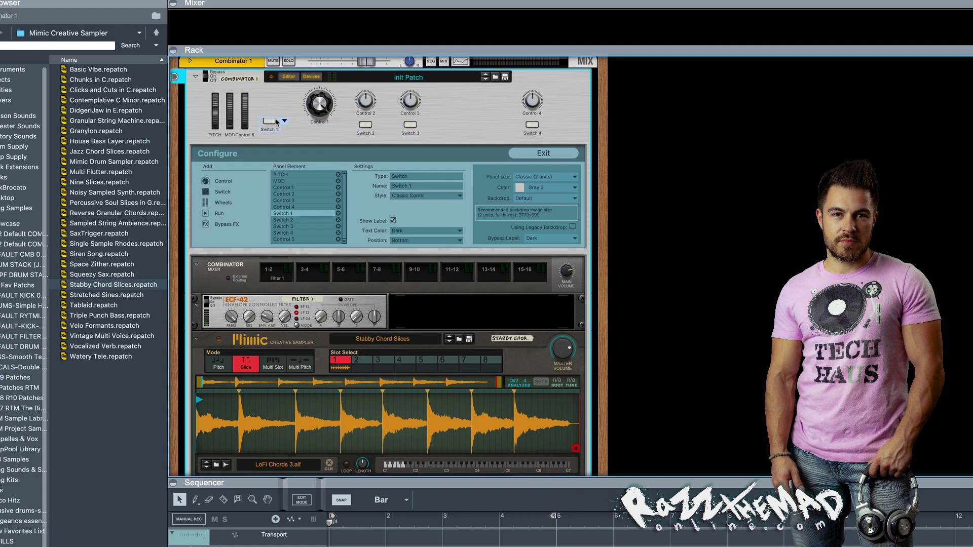
{"action": "left_click_drag", "start_coordinate": [325, 103], "coordinate": [312, 112]}
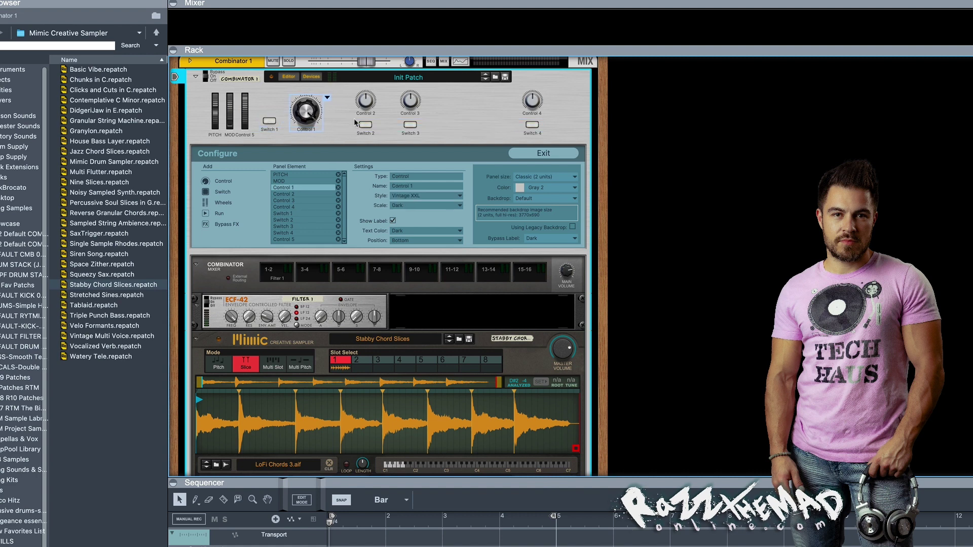
- Try the Vintage Big and Gray (wheel) styles on Control 1 and return it to Vintage XXL
{"action": "left_click", "coordinate": [442, 199]}
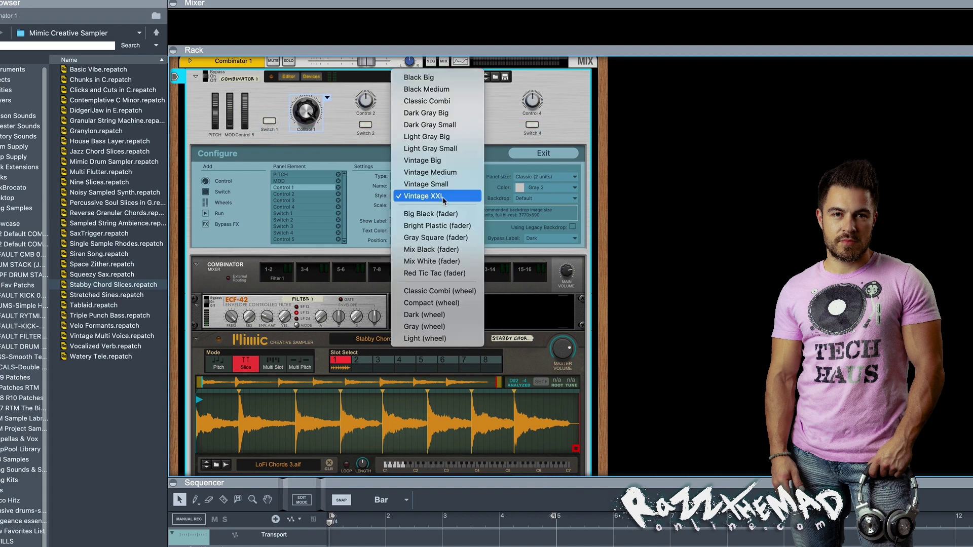
{"action": "left_click", "coordinate": [451, 162]}
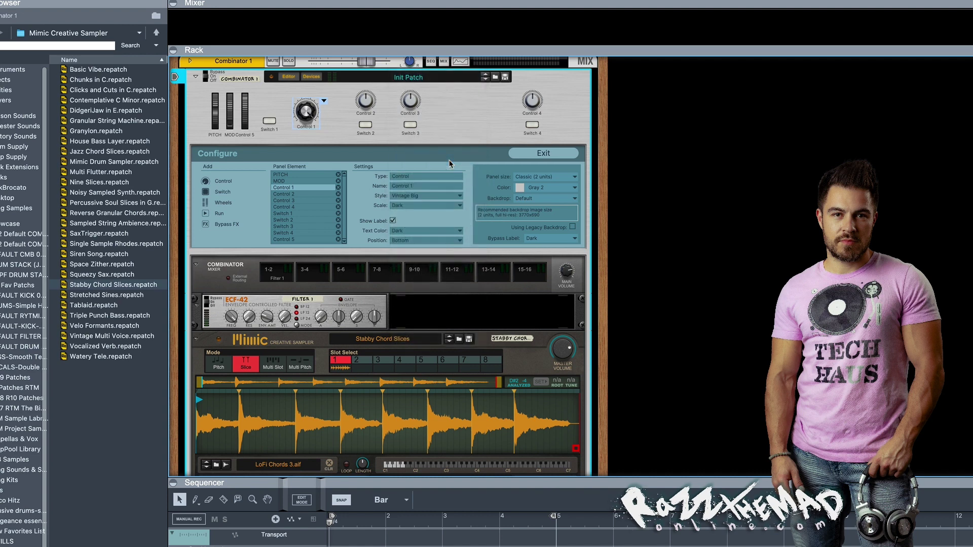
{"action": "left_click", "coordinate": [460, 197]}
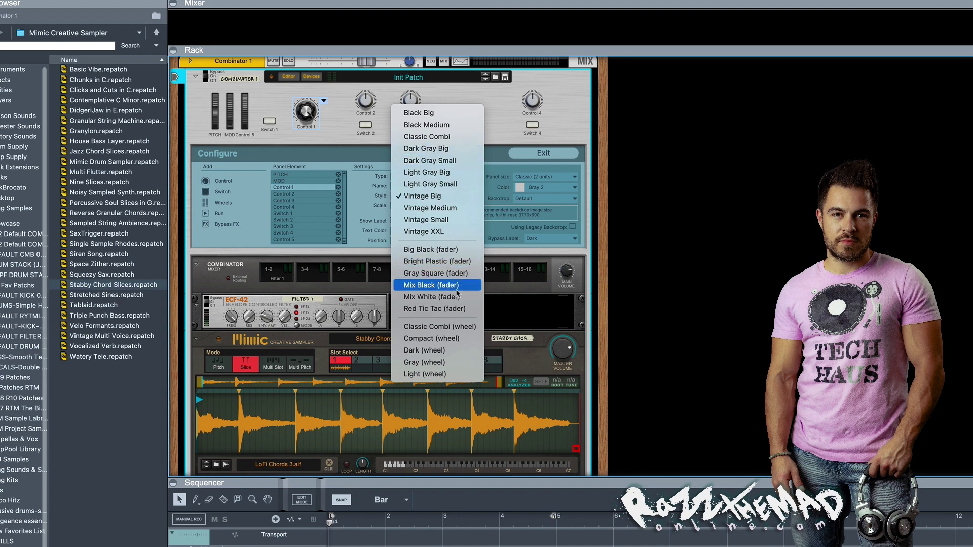
{"action": "left_click", "coordinate": [431, 362]}
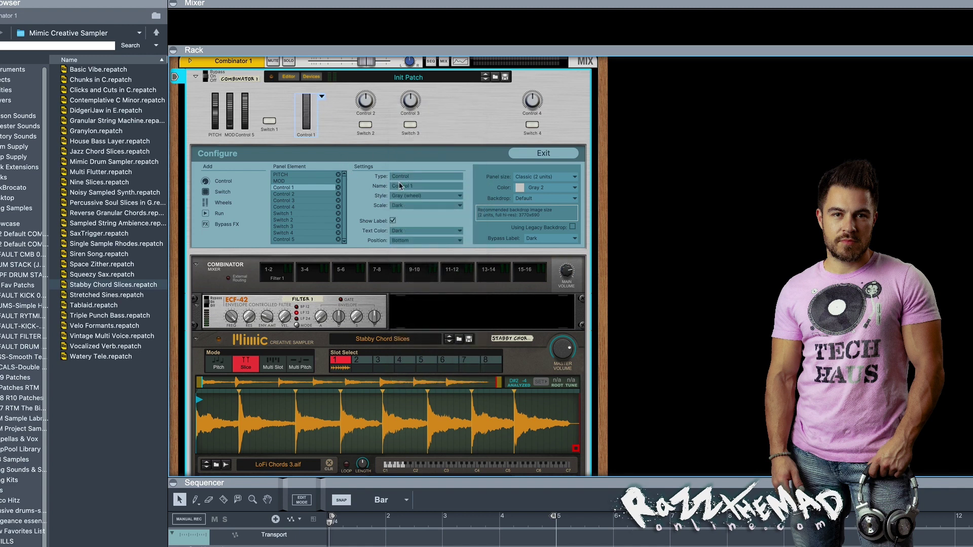
{"action": "left_click", "coordinate": [431, 195]}
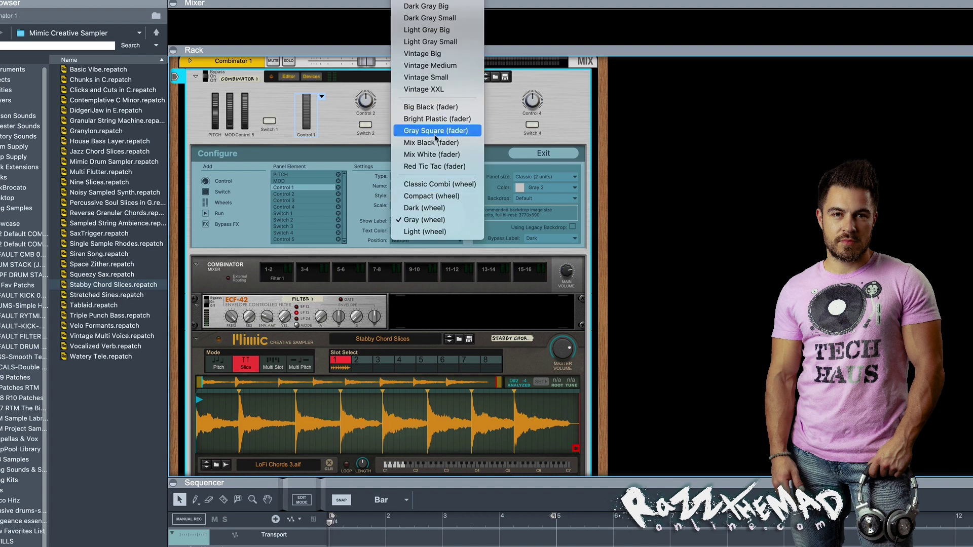
{"action": "left_click", "coordinate": [435, 90]}
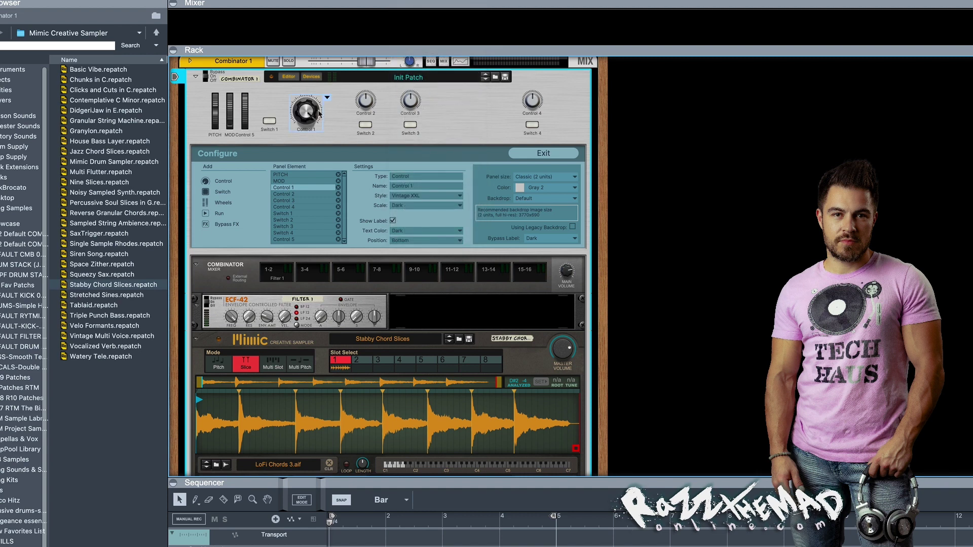
- Try the Light scale and the Light text color on Control 1, returning both settings to Dark
{"action": "left_click", "coordinate": [444, 206]}
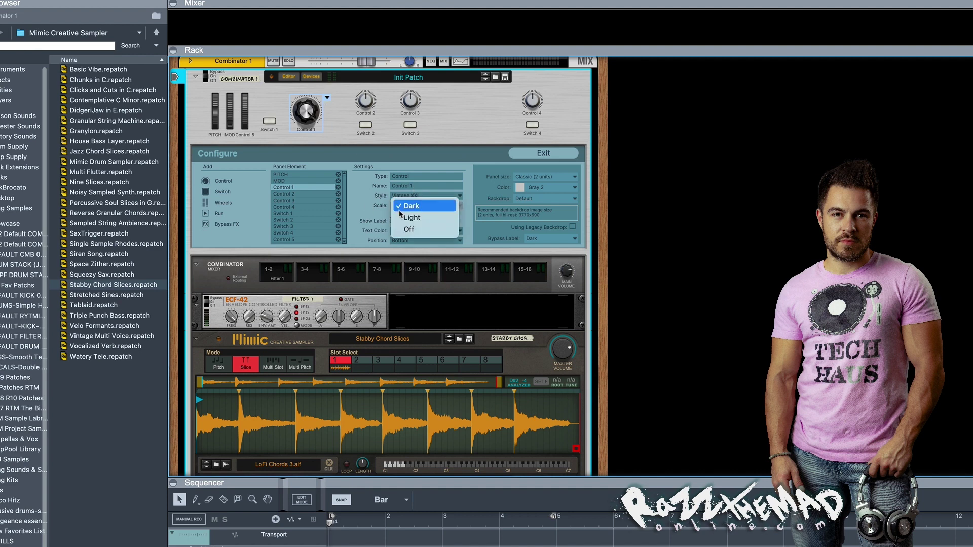
{"action": "left_click", "coordinate": [411, 218]}
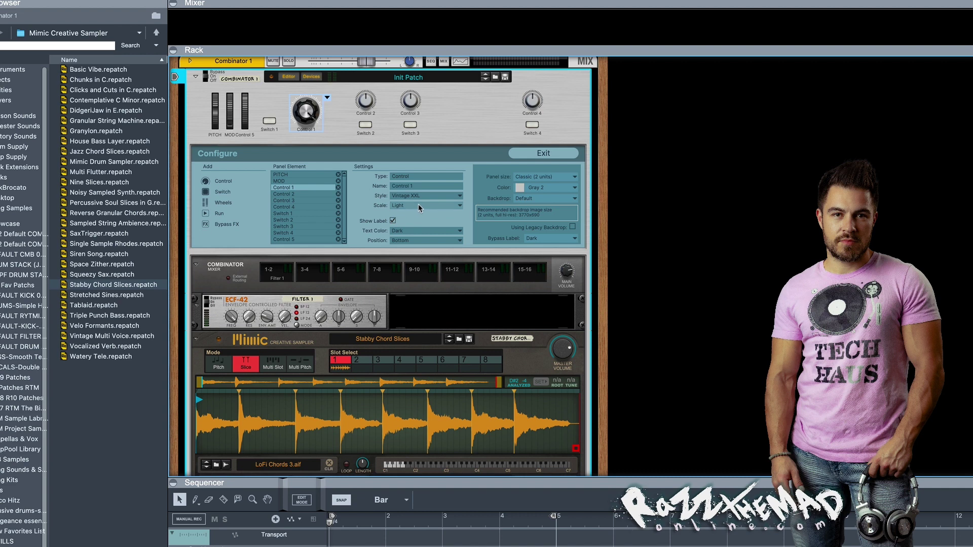
{"action": "left_click", "coordinate": [435, 205]}
{"action": "left_click", "coordinate": [433, 195]}
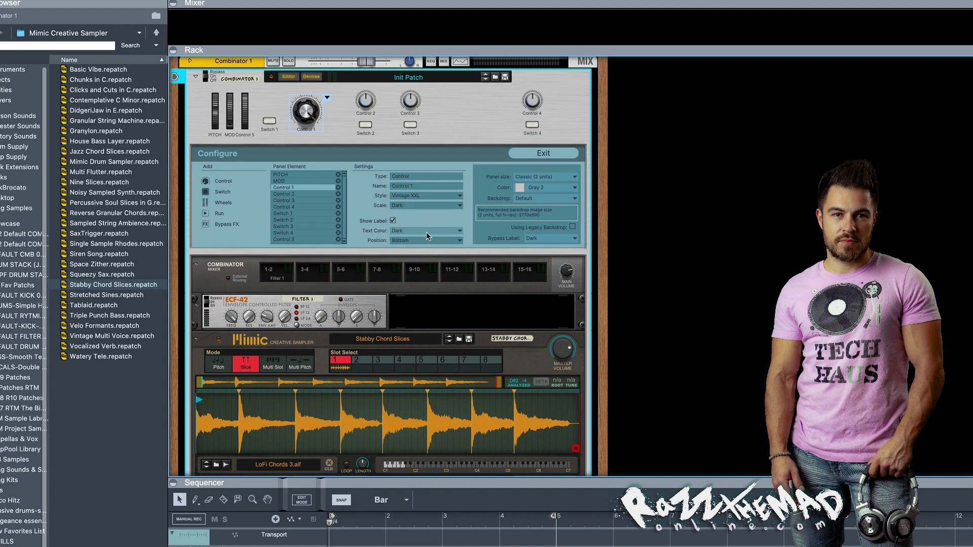
{"action": "left_click", "coordinate": [442, 234]}
{"action": "left_click", "coordinate": [436, 243]}
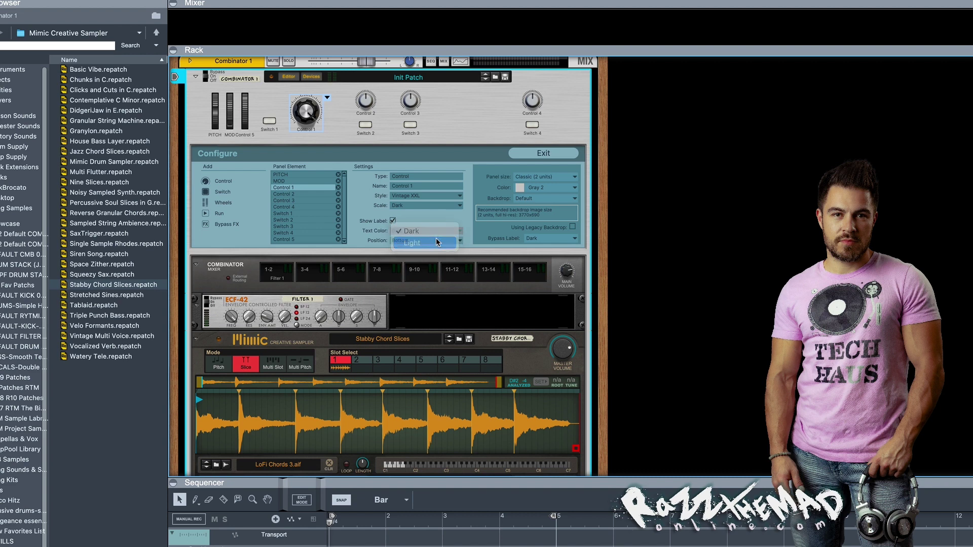
{"action": "left_click", "coordinate": [440, 234]}
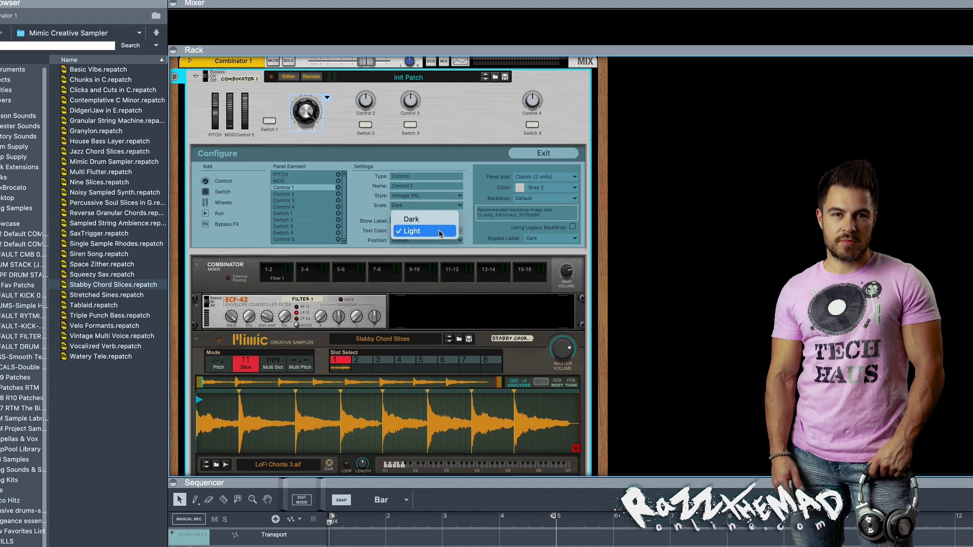
{"action": "left_click", "coordinate": [422, 225]}
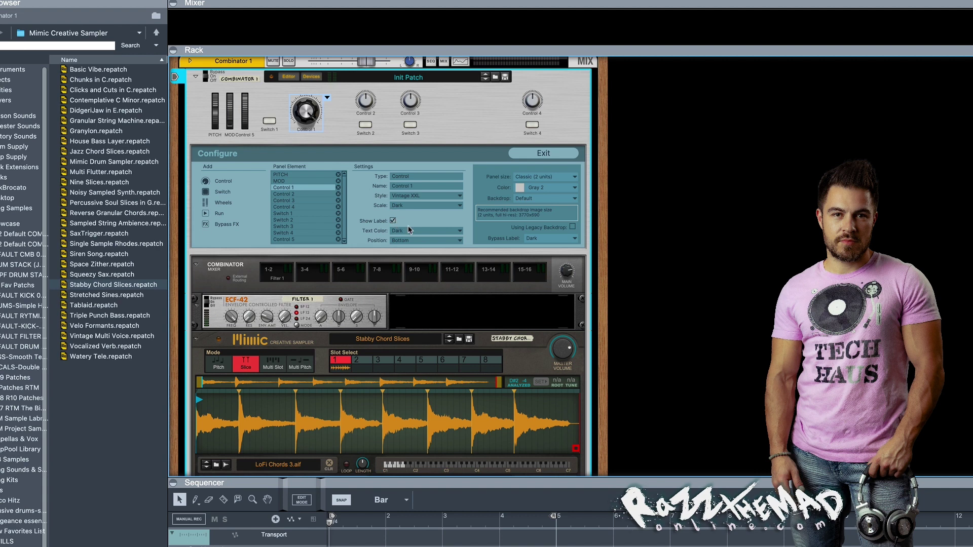
- Set Control 1's label position to Top after trying Left
{"action": "left_click", "coordinate": [442, 241]}
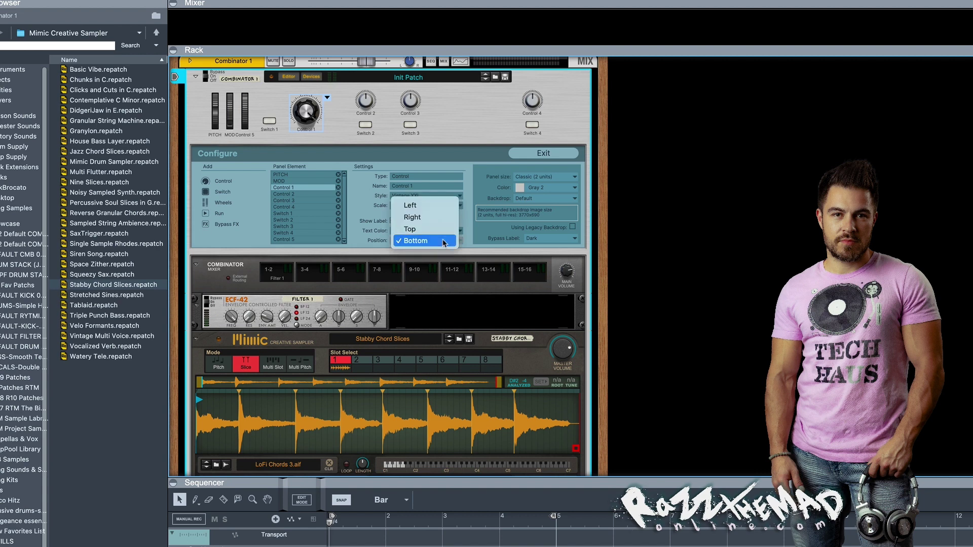
{"action": "left_click", "coordinate": [436, 205]}
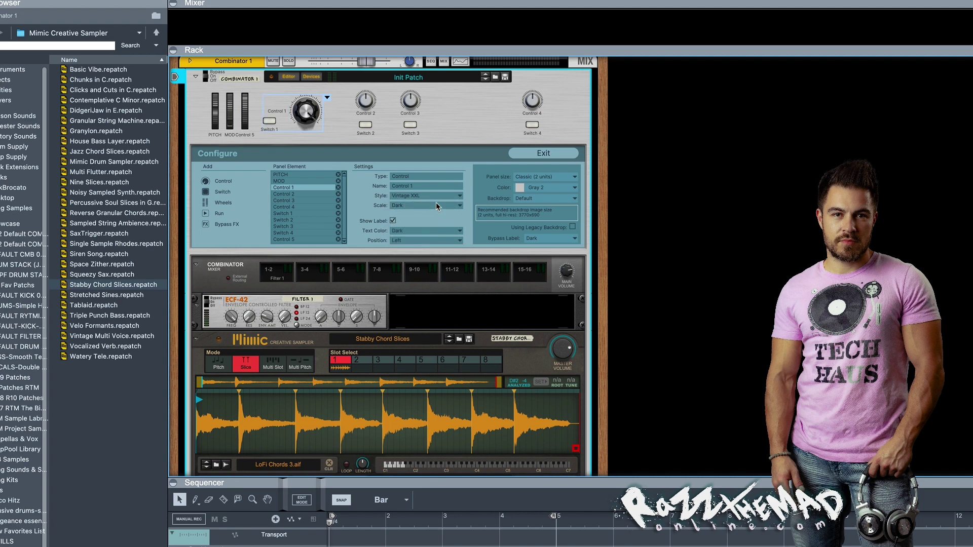
{"action": "left_click", "coordinate": [438, 241]}
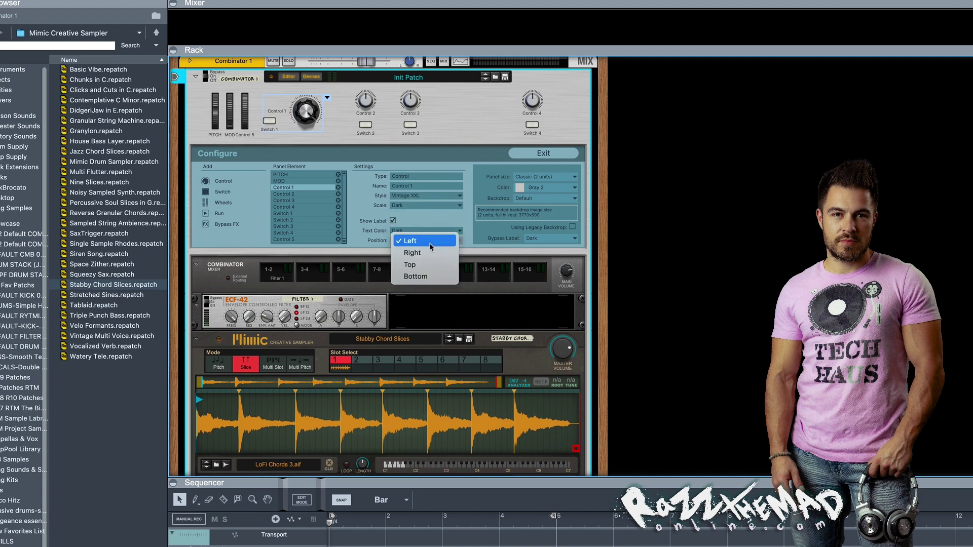
{"action": "left_click", "coordinate": [425, 265]}
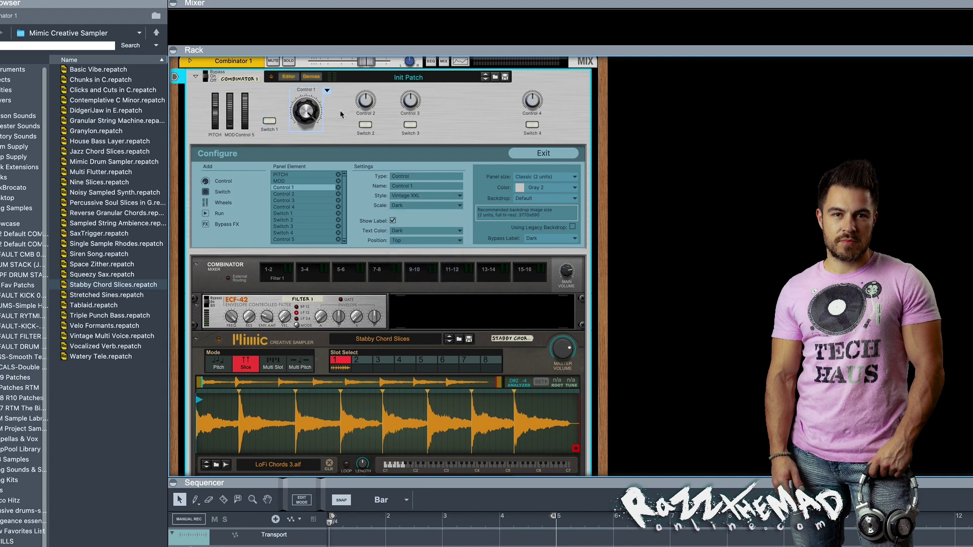
- Move Switch 1 directly beneath the Control 1 knob and leave the panel configuration
{"action": "mouse_move", "coordinate": [308, 114]}
{"action": "left_mouse_down"}
{"action": "mouse_move", "coordinate": [300, 134]}
{"action": "mouse_move", "coordinate": [311, 131]}
{"action": "left_mouse_up"}
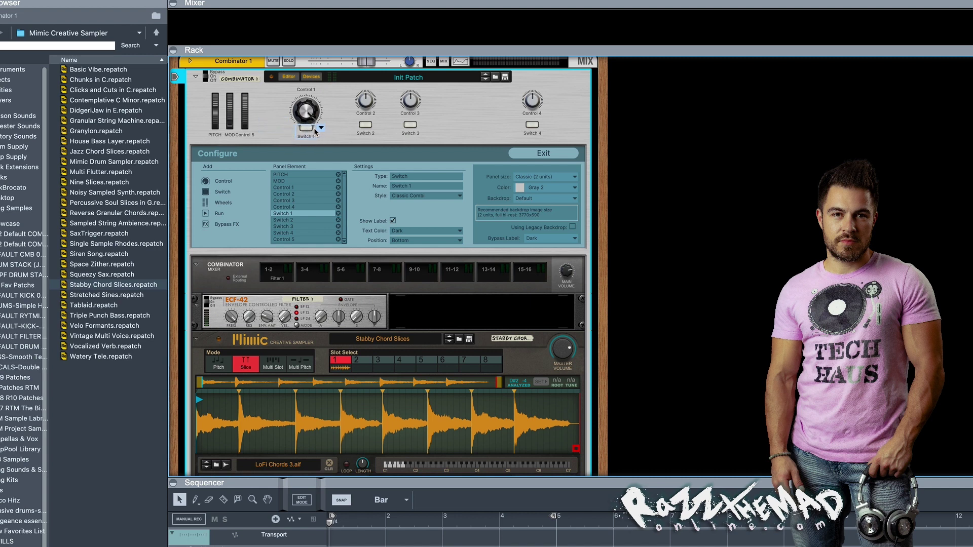
{"action": "left_click", "coordinate": [345, 124]}
{"action": "left_click", "coordinate": [546, 153]}
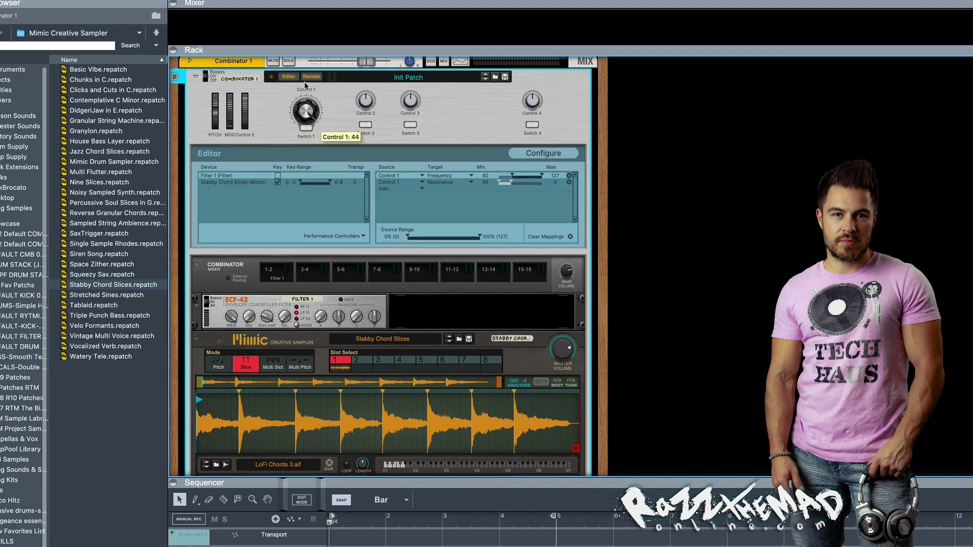
- Set the ECF-42 filter to BP 12 mode and audition it with Switch 1 and Control 1
{"action": "left_click", "coordinate": [308, 128]}
{"action": "left_click", "coordinate": [307, 129]}
{"action": "left_click", "coordinate": [306, 128]}
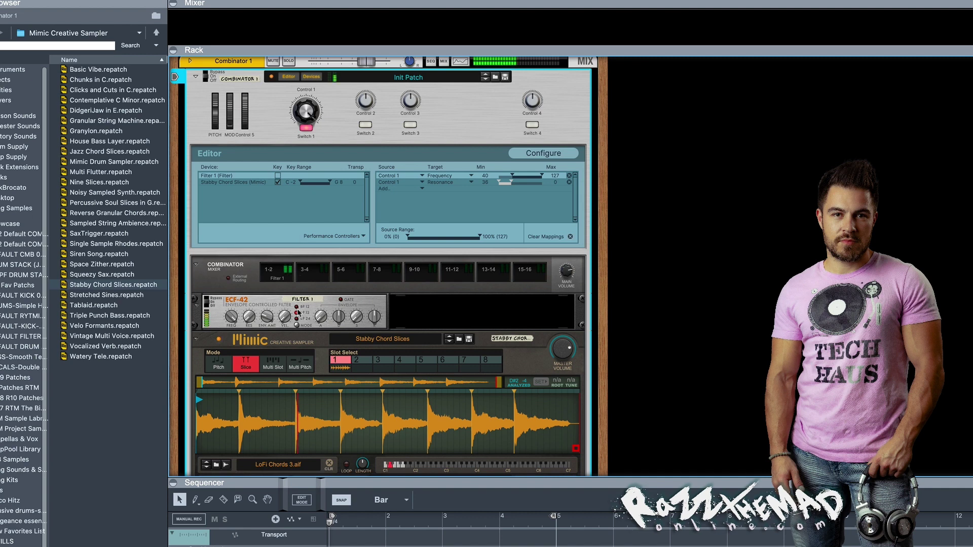
{"action": "left_click", "coordinate": [297, 310]}
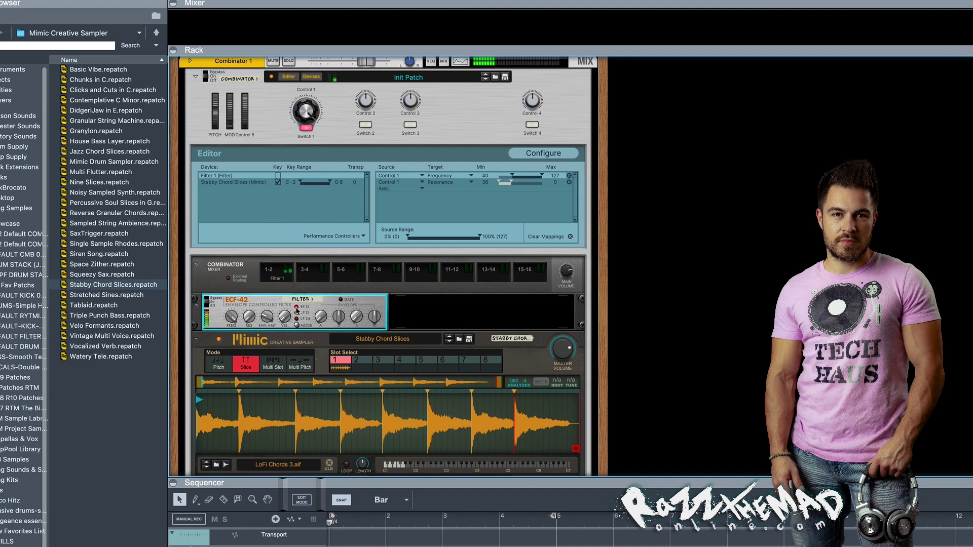
{"action": "left_click_drag", "start_coordinate": [306, 112], "coordinate": [308, 116]}
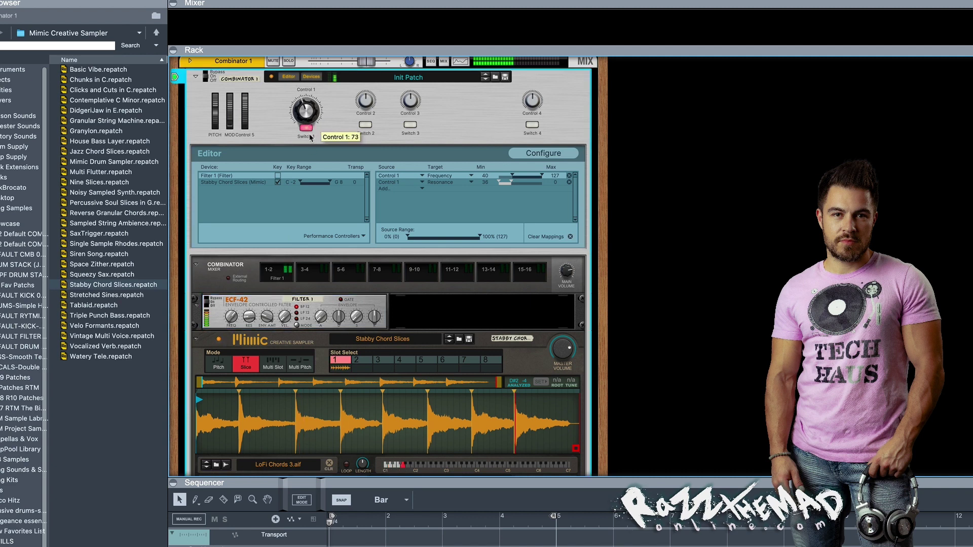
{"action": "left_click", "coordinate": [306, 128]}
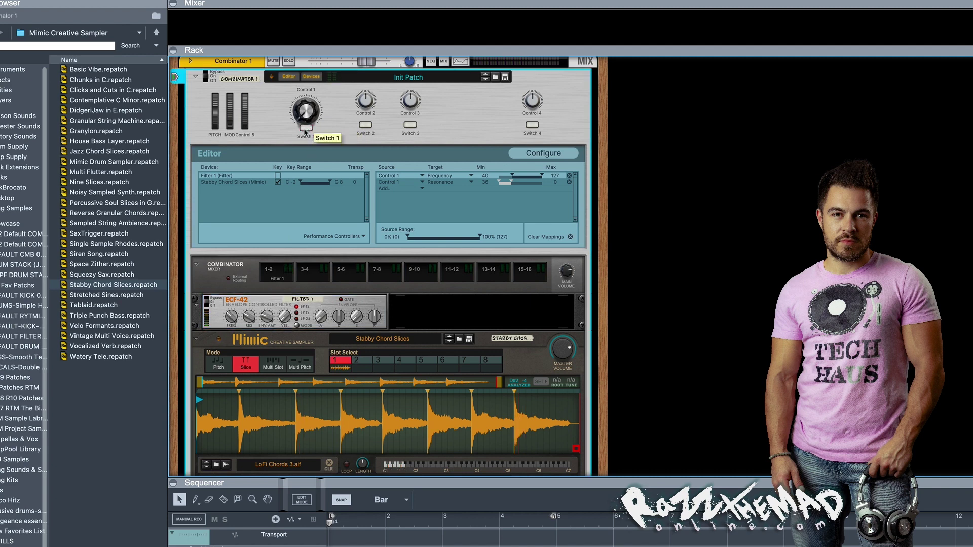
- Add a modulation mapping from Switch 1 to Filter 1's Mode
{"action": "left_click", "coordinate": [394, 190]}
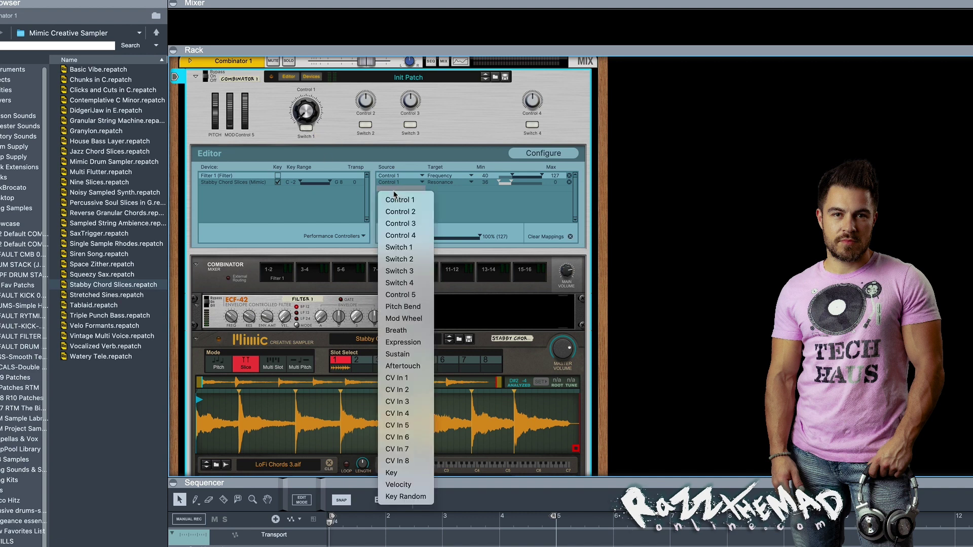
{"action": "left_click", "coordinate": [399, 247]}
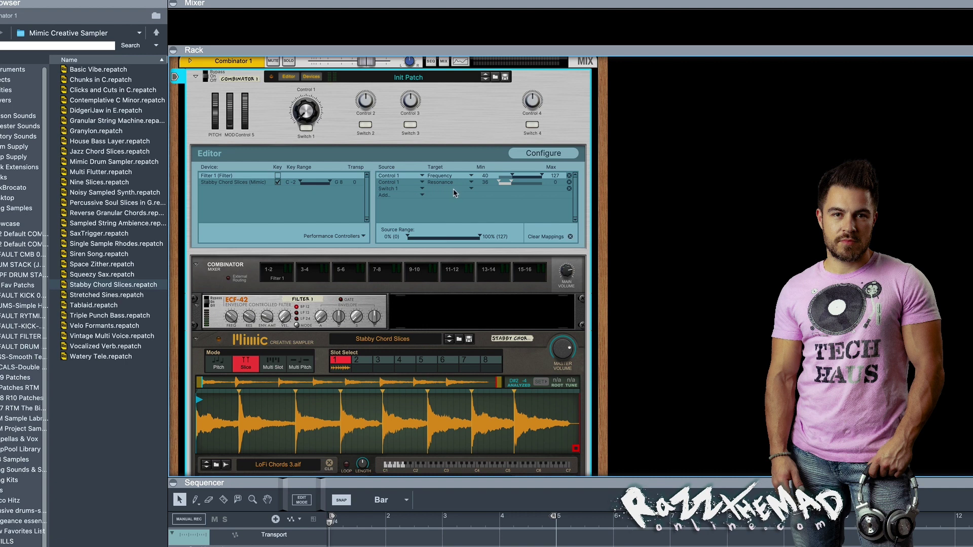
{"action": "left_click", "coordinate": [467, 189]}
{"action": "left_click", "coordinate": [469, 189]}
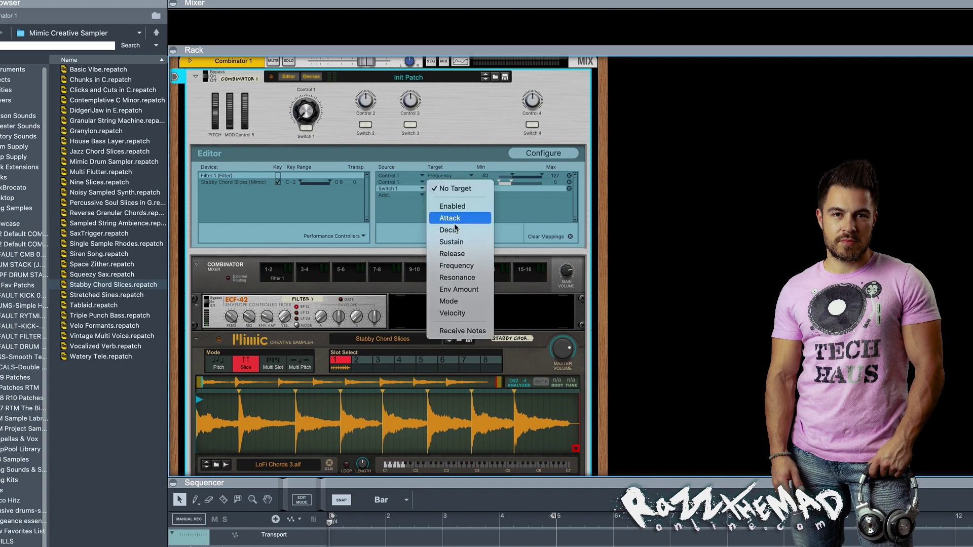
{"action": "left_click", "coordinate": [459, 301]}
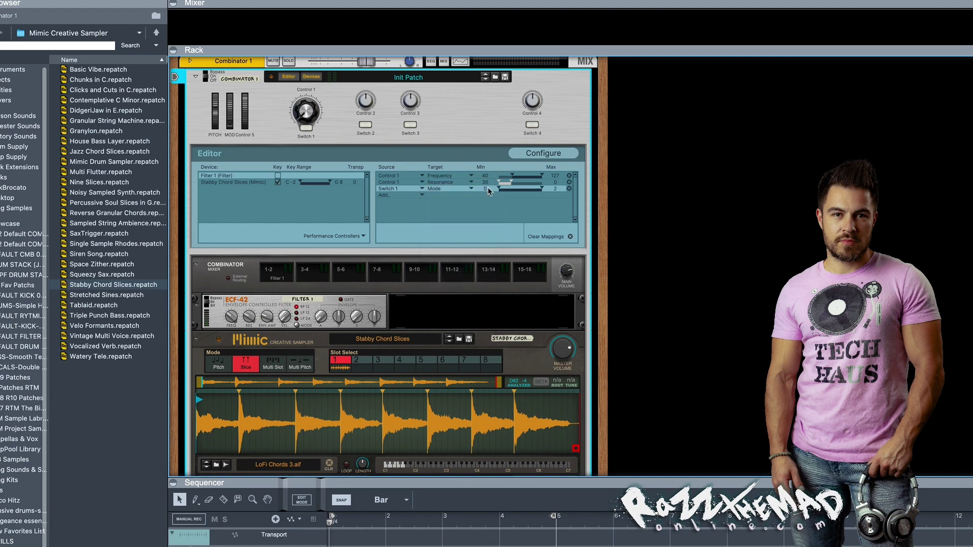
- Set the Switch 1 Mode mapping's range to a minimum of 1 and a maximum of 0
{"action": "left_click_drag", "start_coordinate": [488, 187], "coordinate": [490, 187]}
{"action": "left_click", "coordinate": [297, 312]}
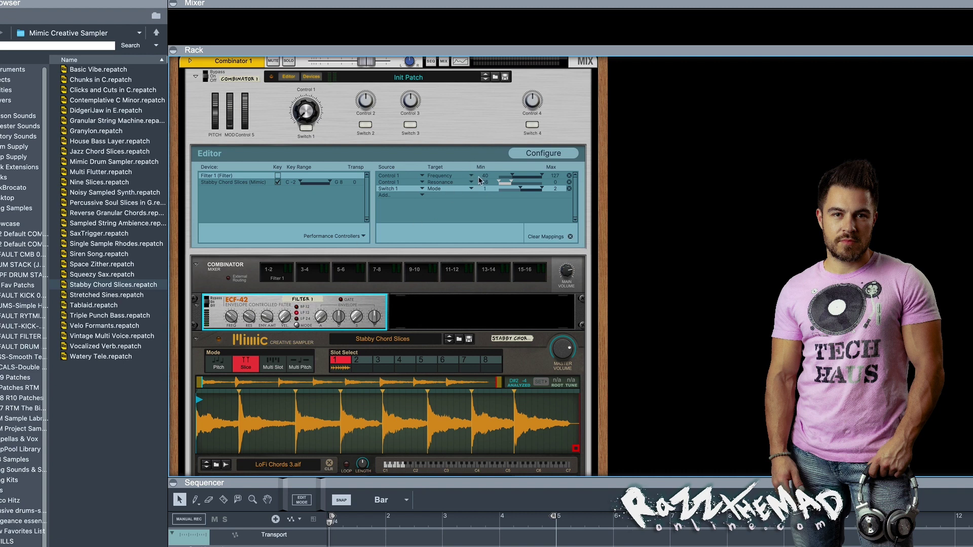
{"action": "left_click_drag", "start_coordinate": [489, 194], "coordinate": [490, 191]}
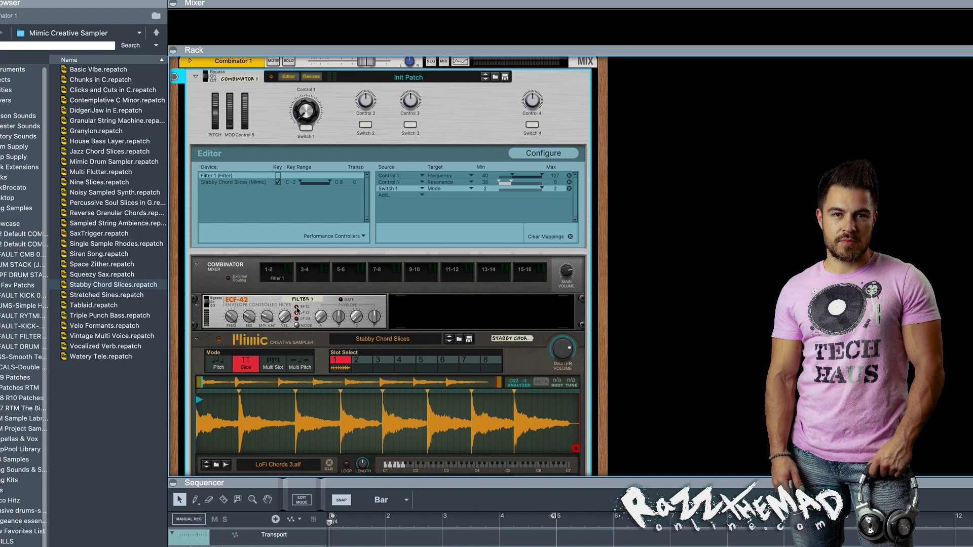
{"action": "left_click_drag", "start_coordinate": [556, 191], "coordinate": [560, 191]}
{"action": "left_click_drag", "start_coordinate": [559, 193], "coordinate": [559, 191]}
{"action": "left_click_drag", "start_coordinate": [557, 191], "coordinate": [558, 195]}
{"action": "left_click_drag", "start_coordinate": [490, 195], "coordinate": [490, 199]}
{"action": "left_click_drag", "start_coordinate": [554, 192], "coordinate": [553, 196]}
- Toggle Switch 1 and sweep Control 1 to audition the filter in both switched modes
{"action": "left_click", "coordinate": [305, 128]}
{"action": "left_click", "coordinate": [307, 128]}
{"action": "left_click", "coordinate": [306, 128]}
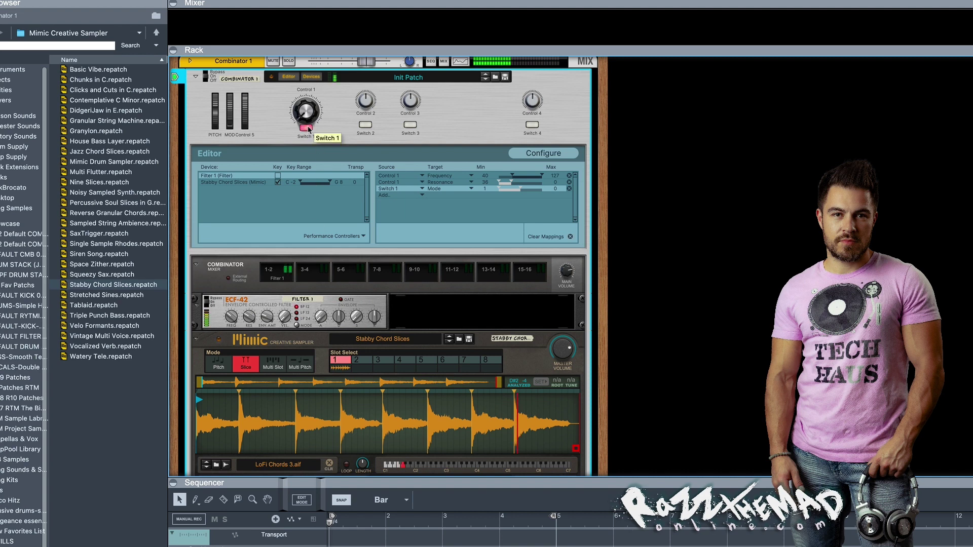
{"action": "left_click_drag", "start_coordinate": [308, 121], "coordinate": [307, 111]}
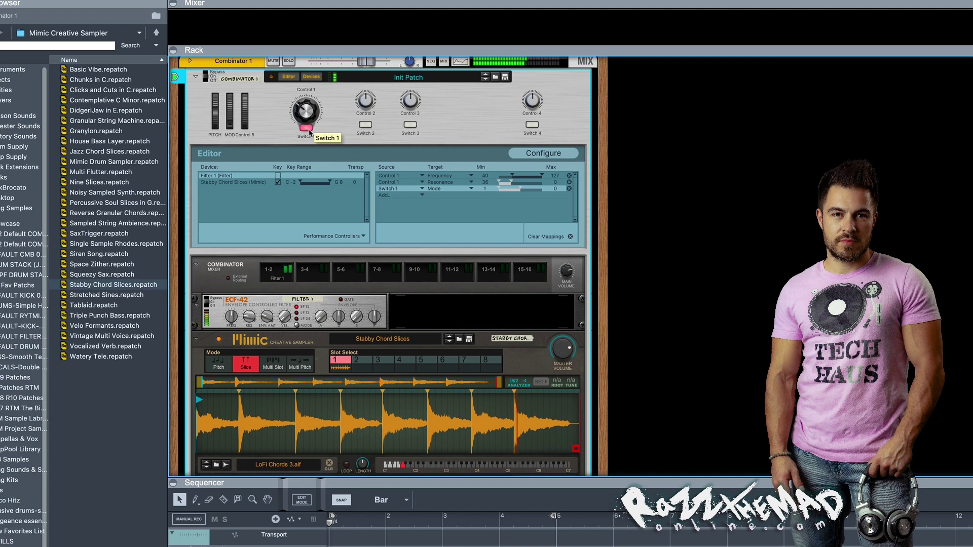
{"action": "mouse_move", "coordinate": [308, 121]}
{"action": "left_mouse_down"}
{"action": "mouse_move", "coordinate": [310, 79]}
{"action": "mouse_move", "coordinate": [314, 151]}
{"action": "mouse_move", "coordinate": [315, 114]}
{"action": "left_mouse_up"}
{"action": "left_click", "coordinate": [305, 128]}
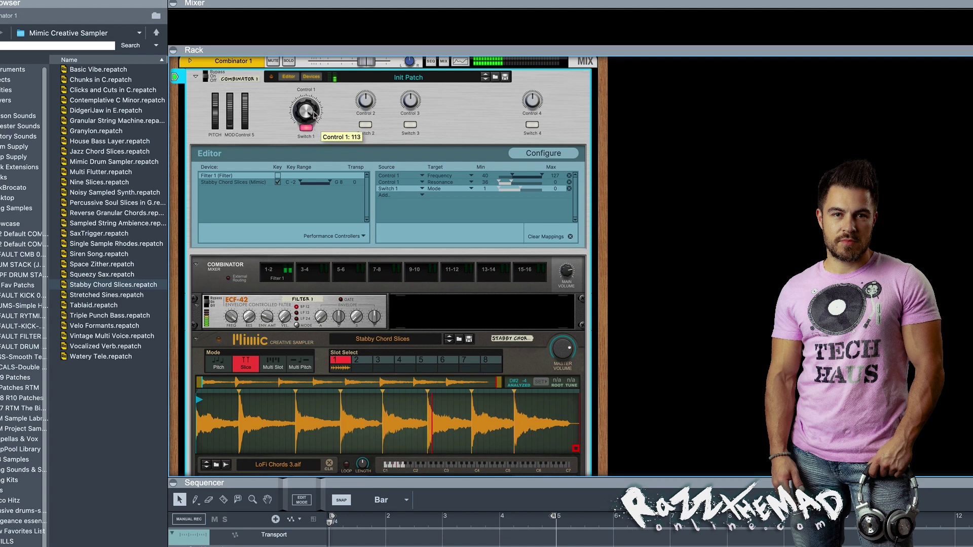
{"action": "left_click", "coordinate": [306, 126]}
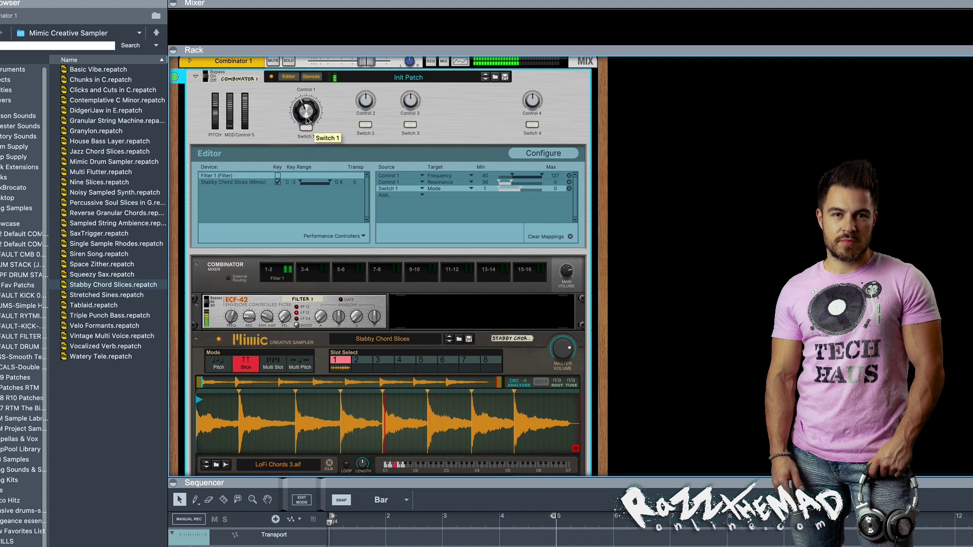
{"action": "mouse_move", "coordinate": [306, 116]}
{"action": "left_mouse_down"}
{"action": "mouse_move", "coordinate": [310, 93]}
{"action": "mouse_move", "coordinate": [299, 119]}
{"action": "left_mouse_up"}
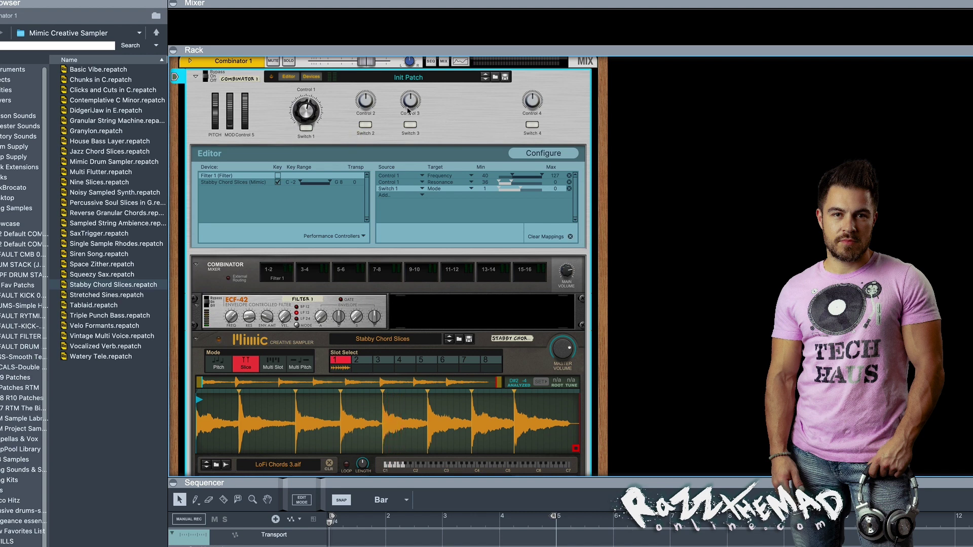
{"action": "mouse_move", "coordinate": [305, 108]}
{"action": "left_mouse_down"}
{"action": "mouse_move", "coordinate": [313, 117]}
{"action": "mouse_move", "coordinate": [315, 108]}
{"action": "left_mouse_up"}
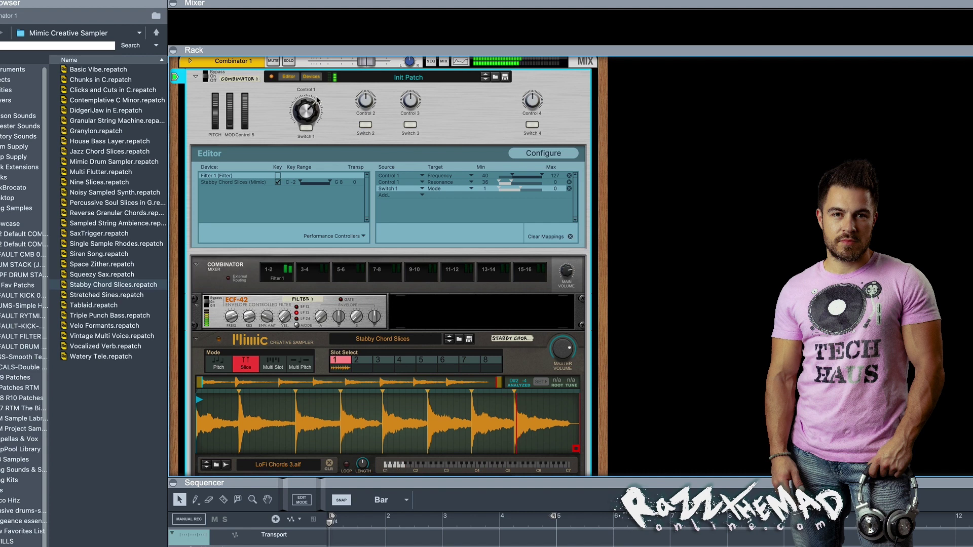
- Check the context options of Control 1 and reopen the Combinator's panel configuration
{"action": "mouse_move", "coordinate": [313, 101]}
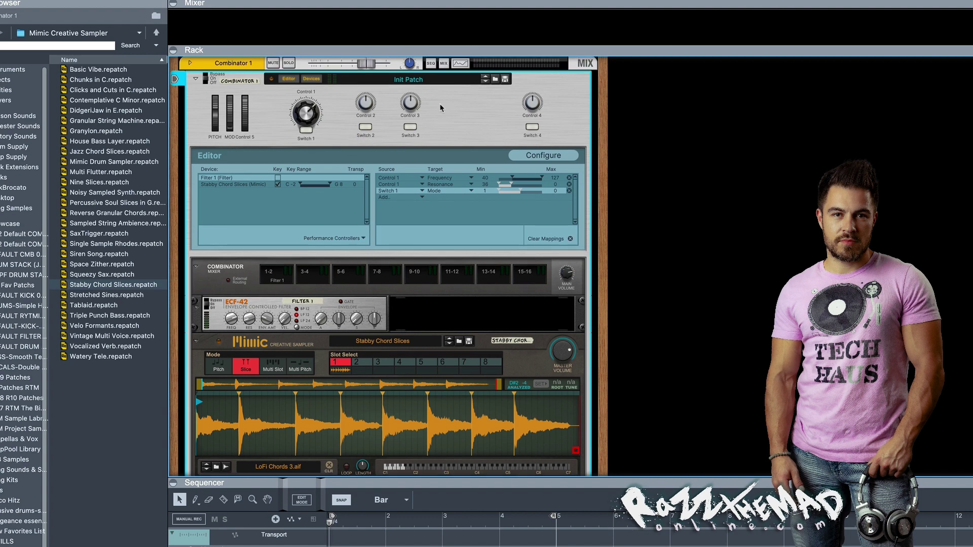
{"action": "scroll", "coordinate": [448, 115], "scroll_direction": "up", "scroll_amount": 1}
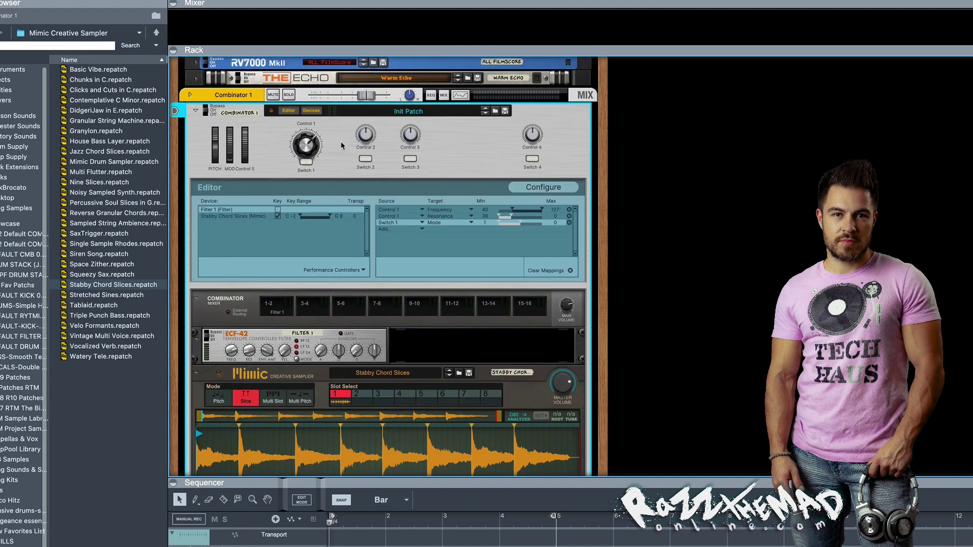
{"action": "right_click", "coordinate": [313, 146]}
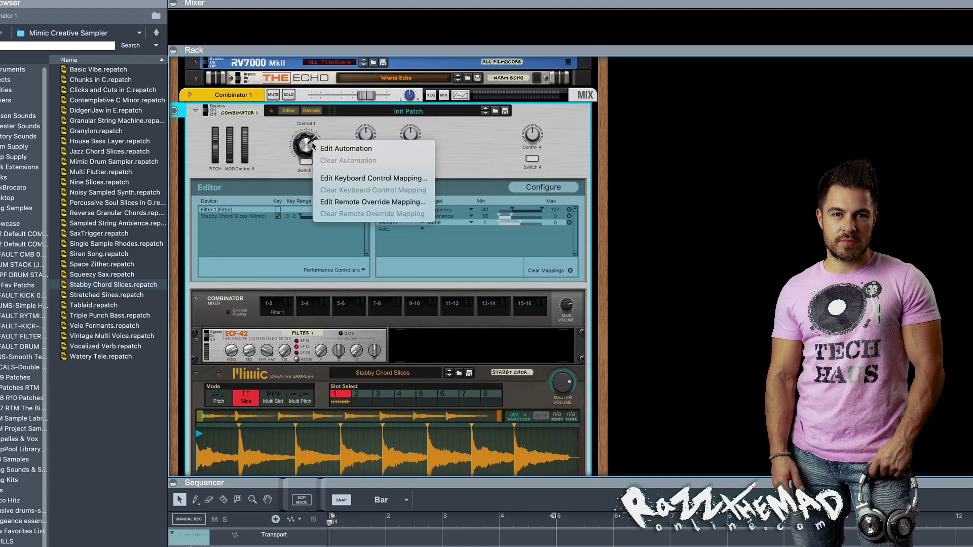
{"action": "left_click", "coordinate": [270, 158]}
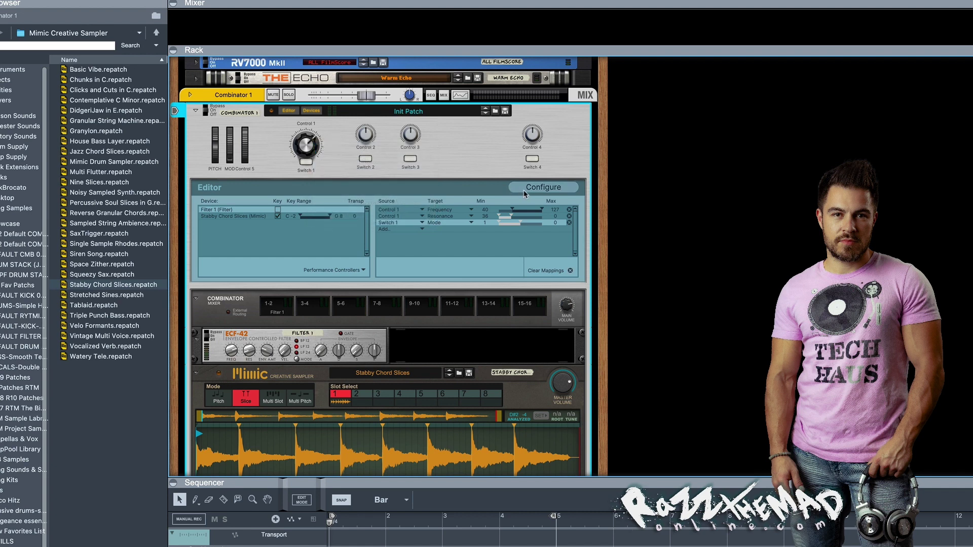
{"action": "left_click", "coordinate": [525, 191]}
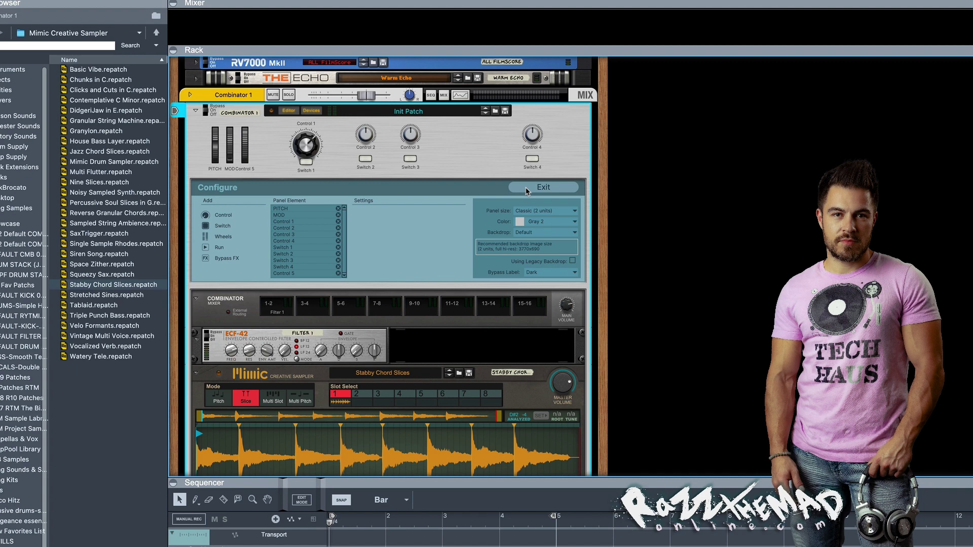
- View the Combinator's rear CV inputs, then hide its editor and devices so only the front panel shows
{"action": "key", "text": "Tab"}
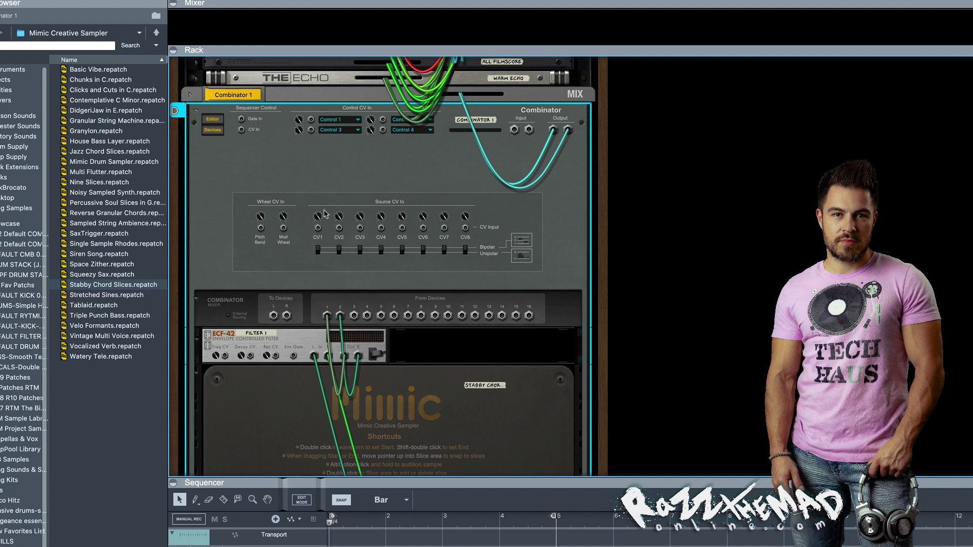
{"action": "left_click", "coordinate": [213, 121]}
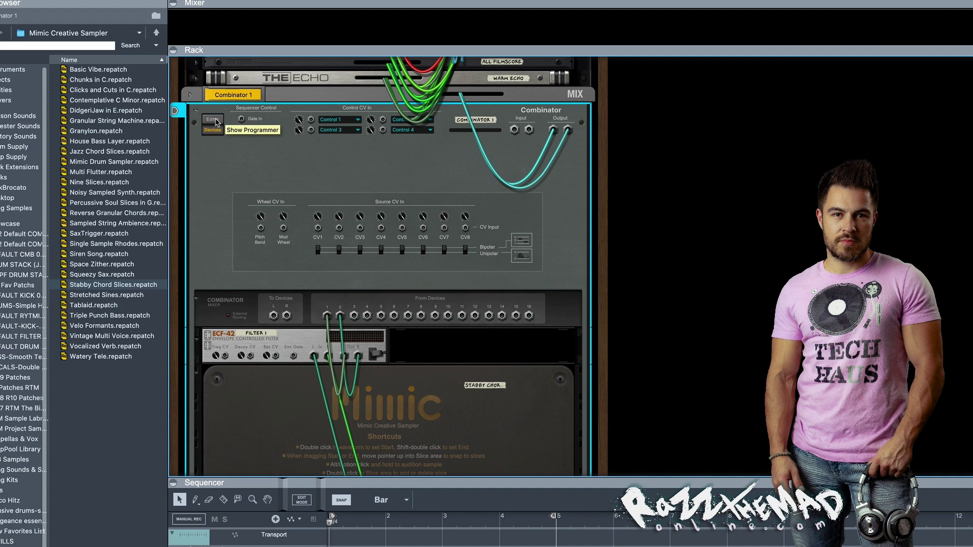
{"action": "key", "text": "Tab"}
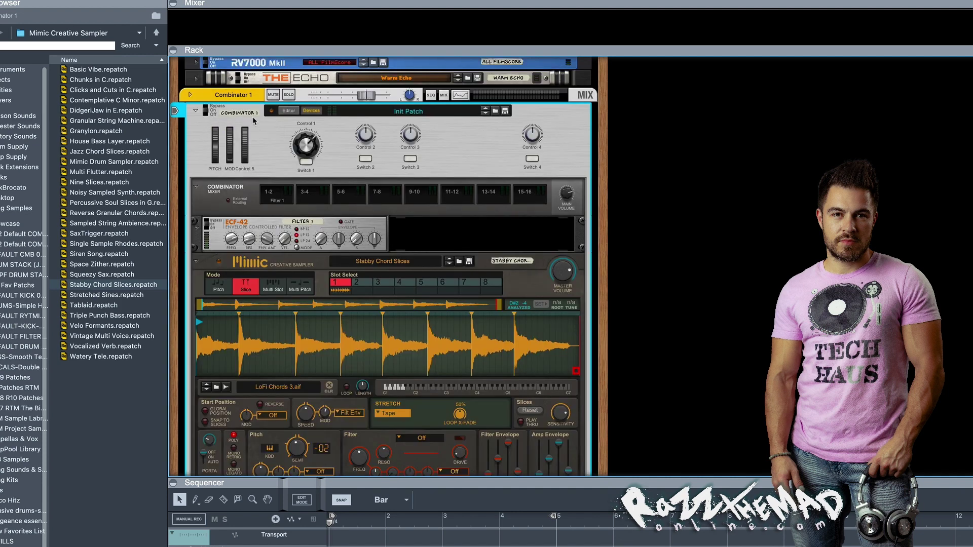
{"action": "left_click", "coordinate": [311, 111]}
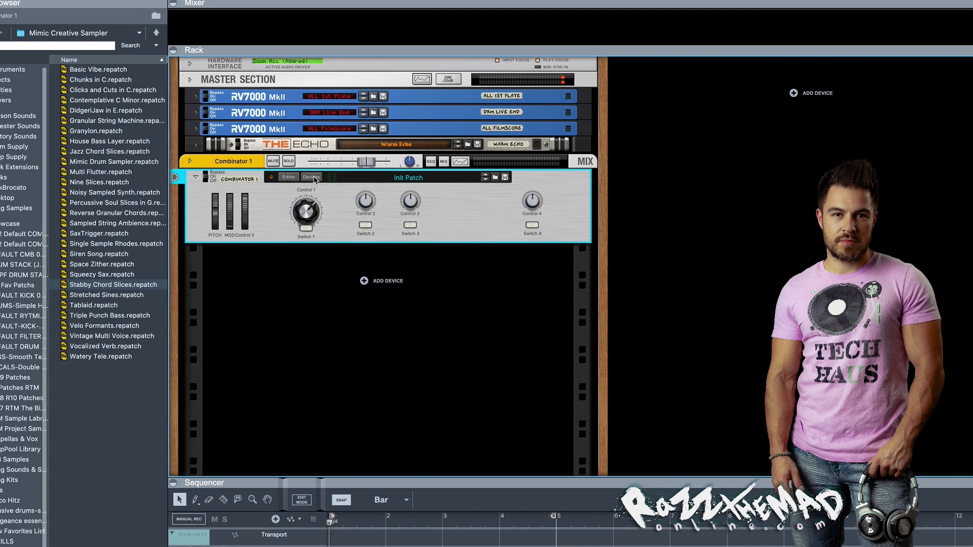
- Sweep Control 1 up and down on the collapsed Combinator to audition the finished patch
{"action": "mouse_move", "coordinate": [316, 207]}
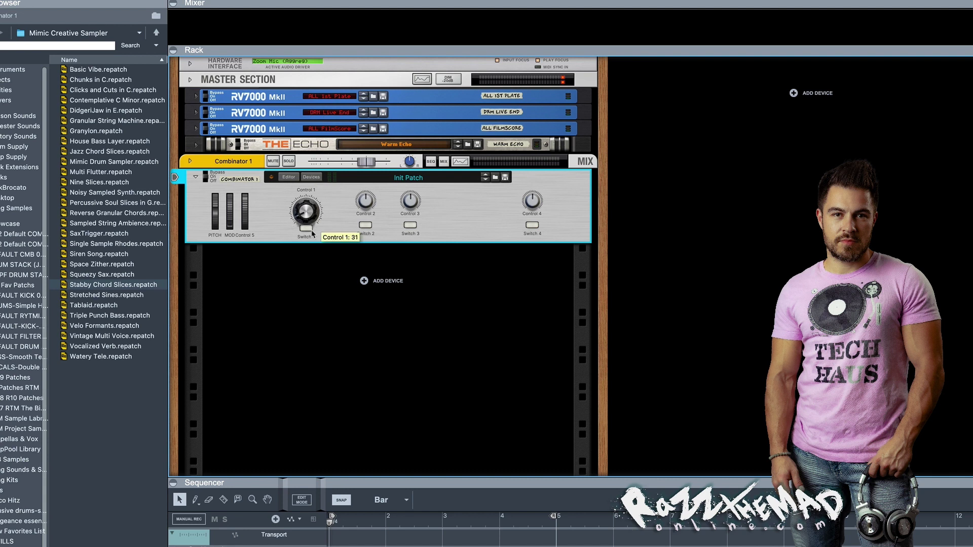
{"action": "left_click_drag", "start_coordinate": [316, 206], "coordinate": [311, 238]}
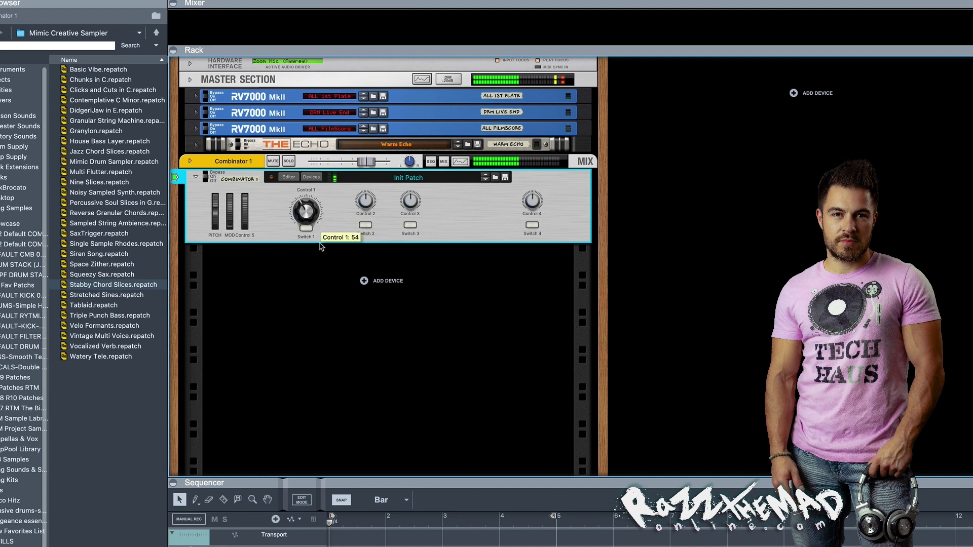
{"action": "left_click_drag", "start_coordinate": [324, 235], "coordinate": [324, 198]}
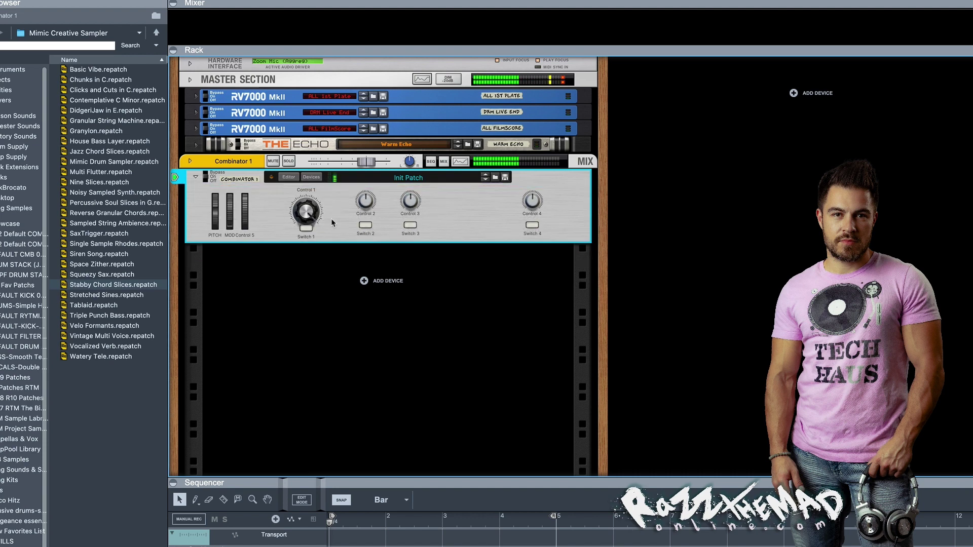